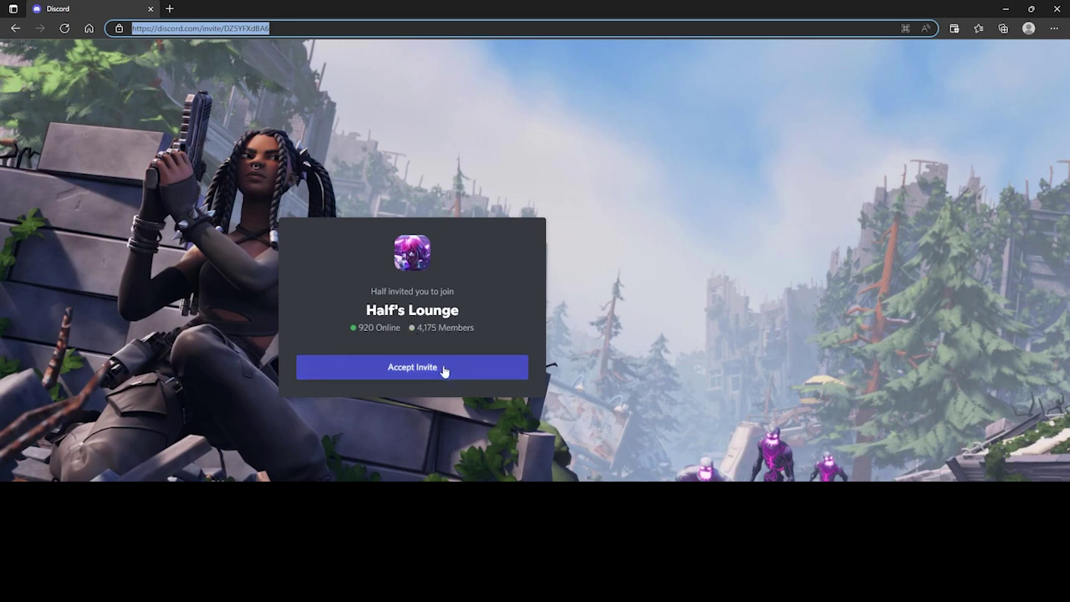
- Accept the Half's Lounge invite so Discord opens its #general channel
click(444, 370)
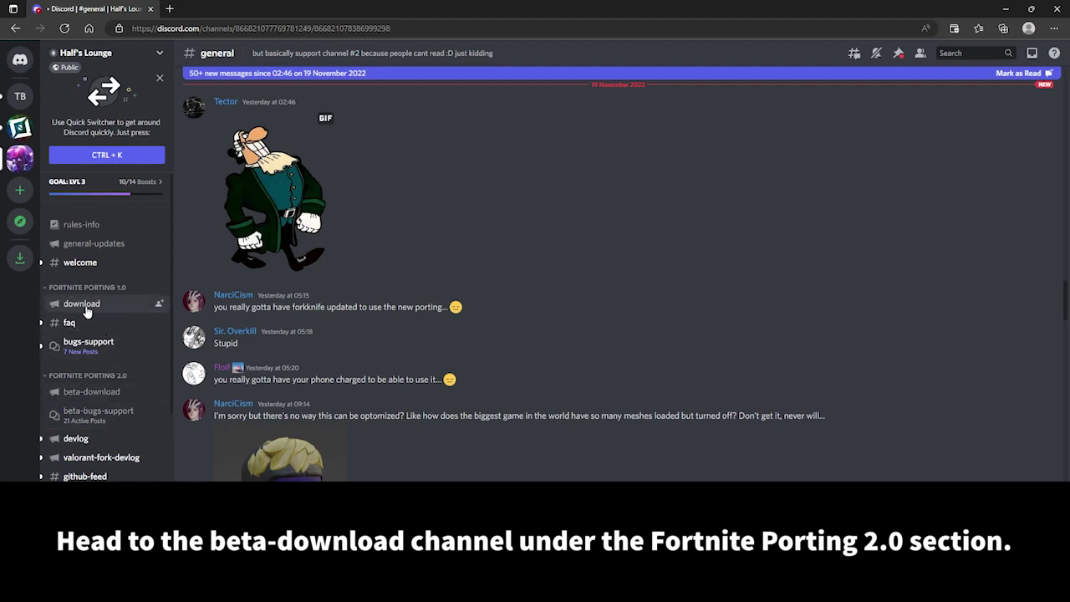
- Download the FortnitePorting.zip attachment from #beta-download, continuing past the dangerous-file warning
click(92, 392)
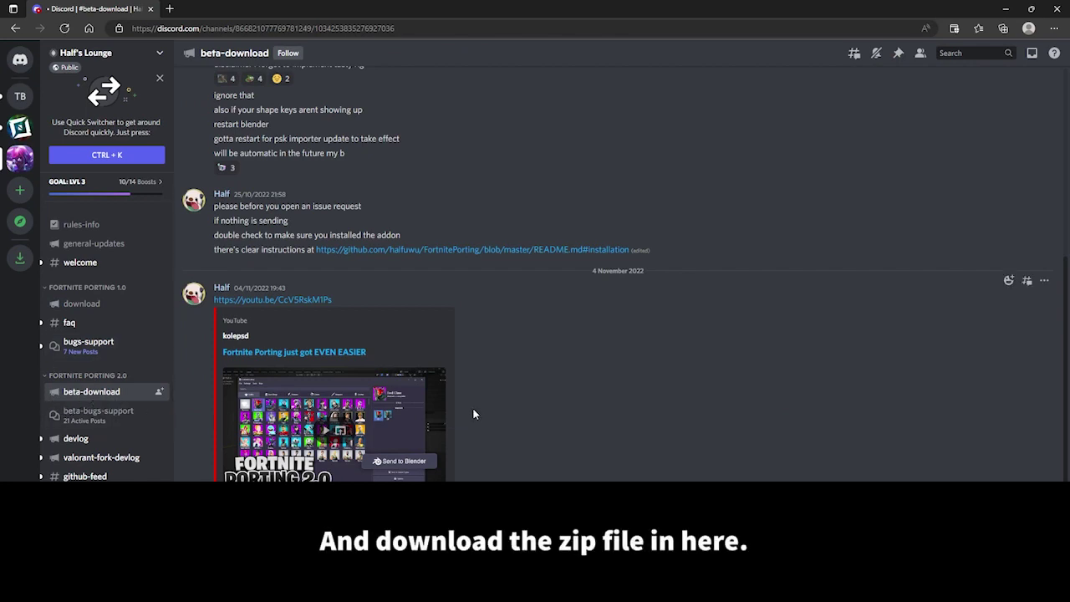
scroll(476, 414, up, 3)
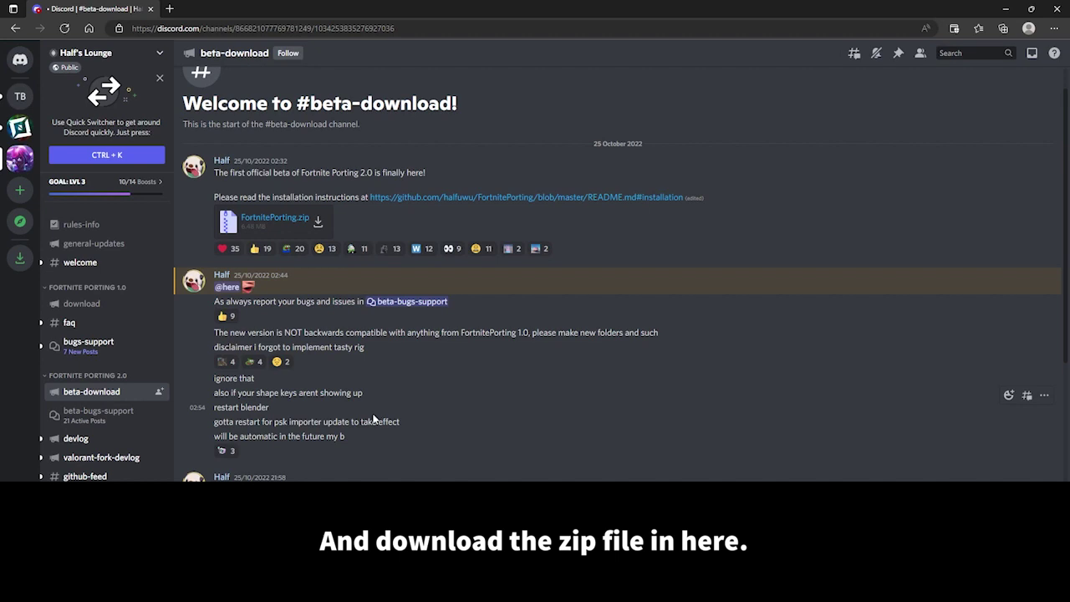
scroll(351, 226, down, 1)
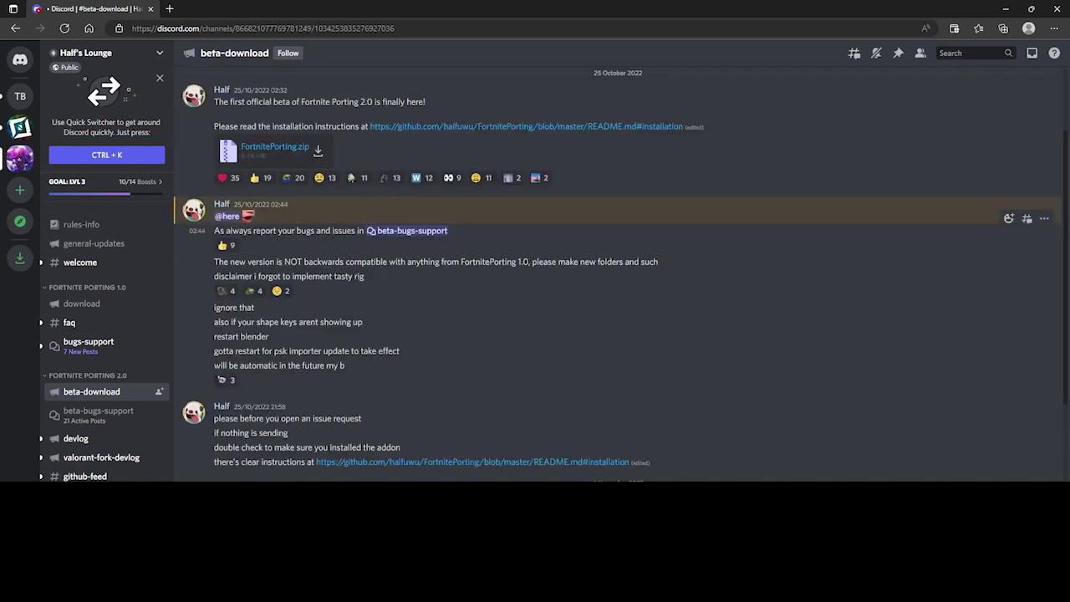
mouse_move(535, 125)
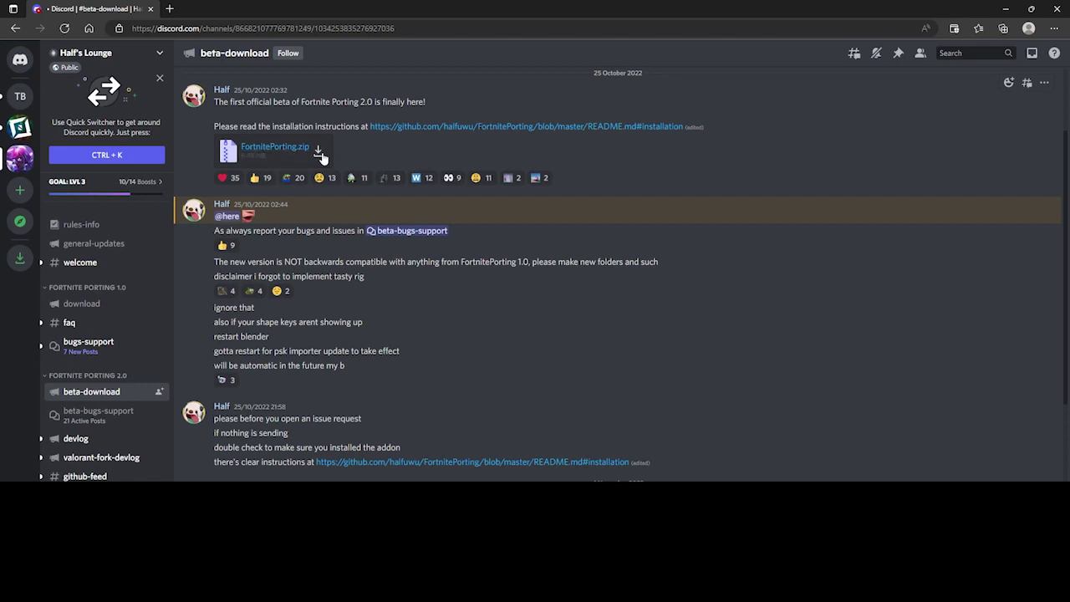
click(318, 150)
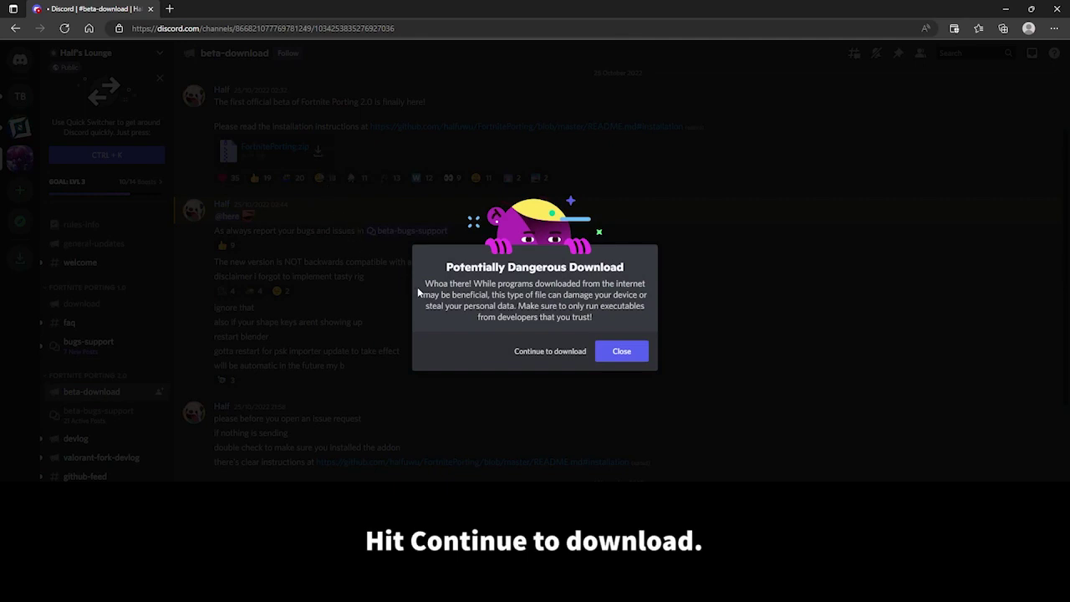
click(579, 353)
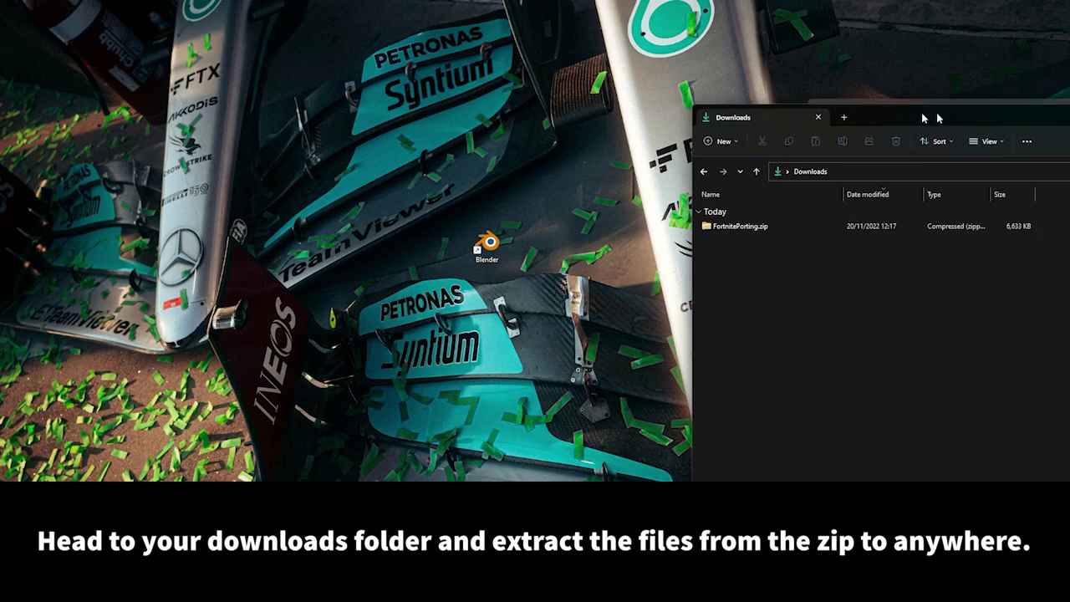
- Extract FortnitePorting.zip from Downloads into the D:\fnport\Tutorial folder
drag(937, 106, 474, 48)
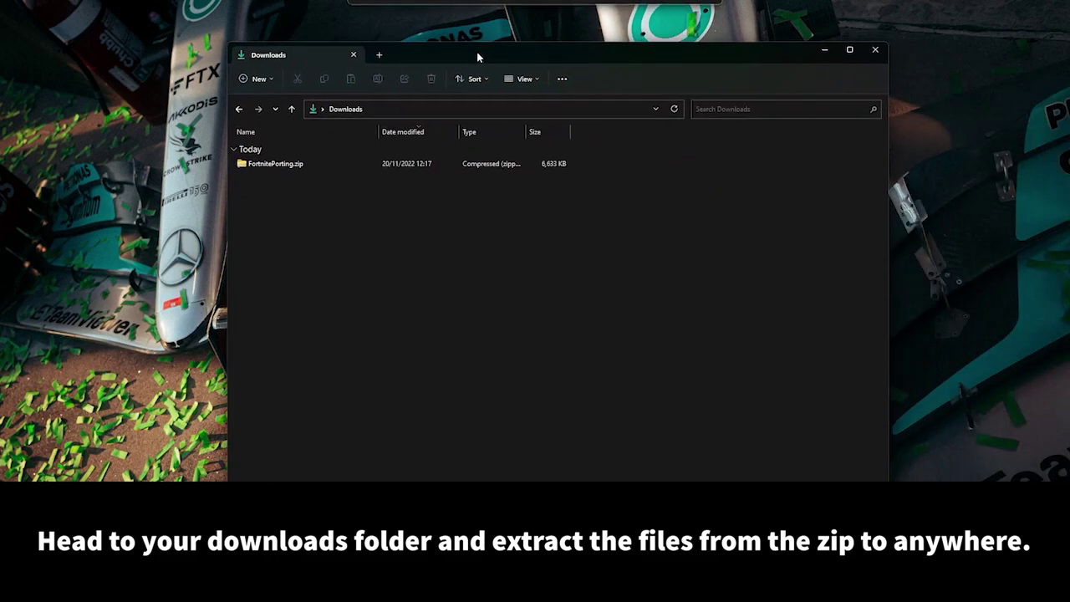
drag(339, 199, 256, 156)
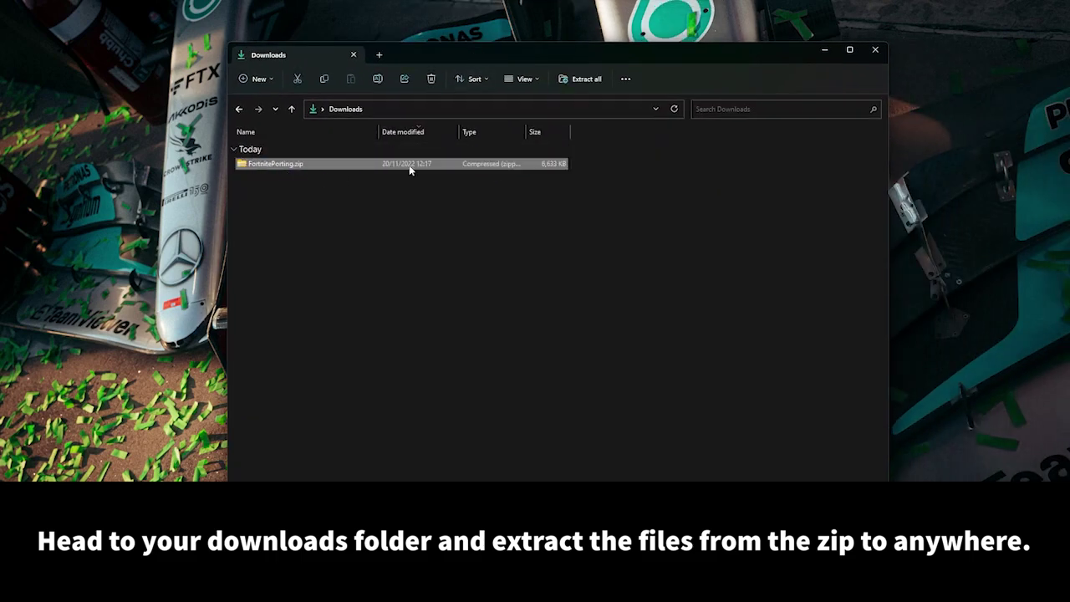
click(586, 81)
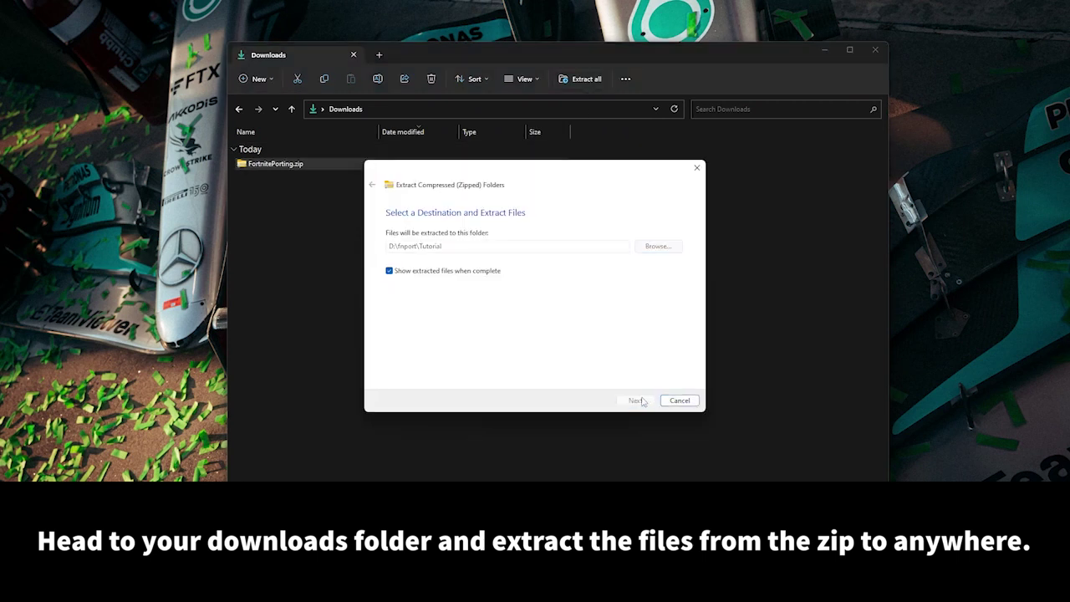
click(642, 401)
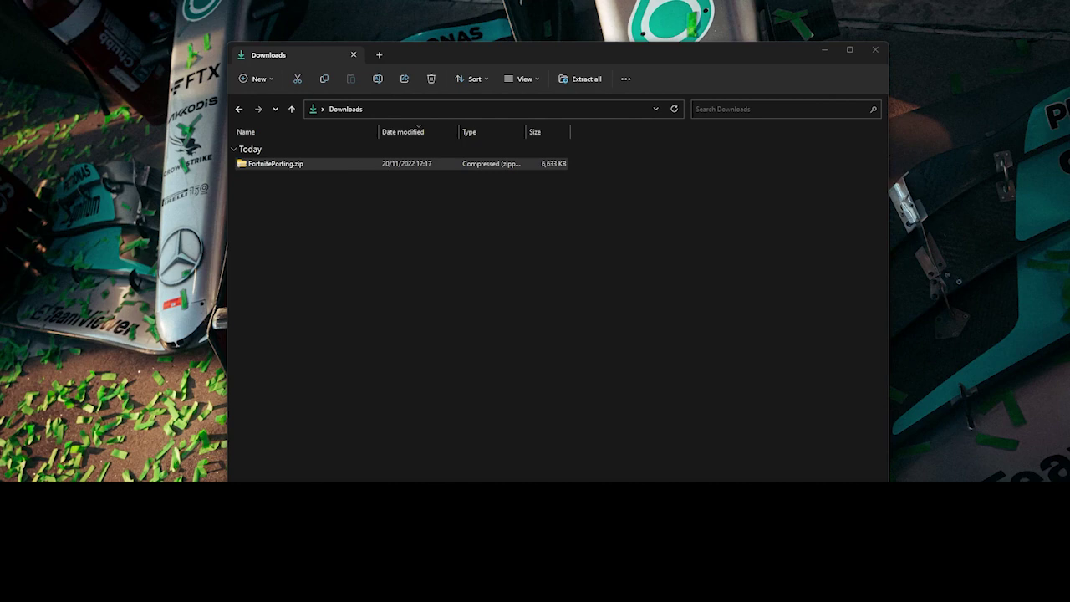
drag(769, 89, 425, 52)
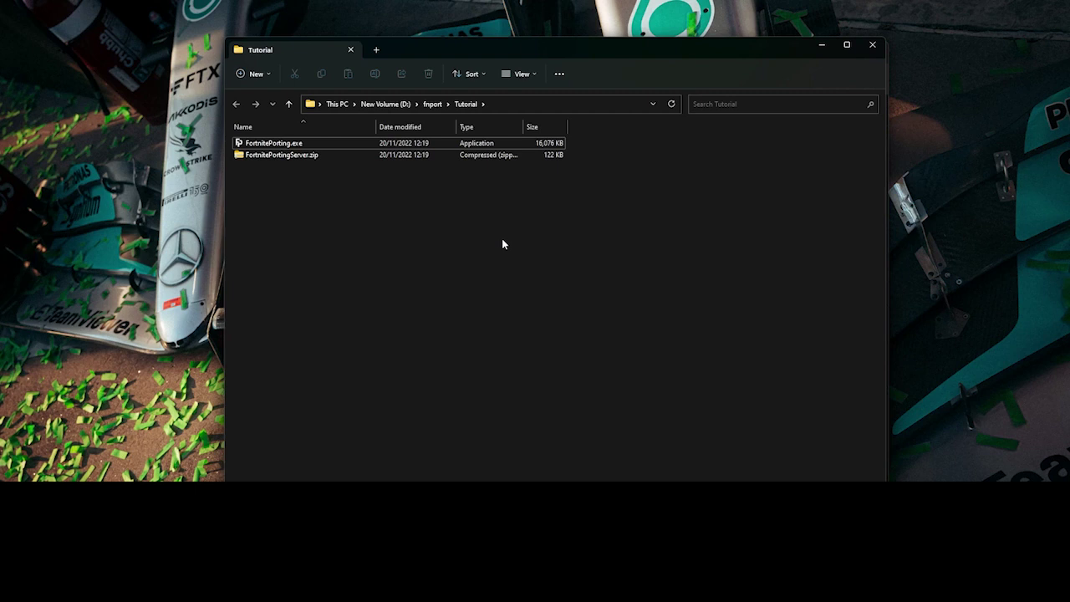
- Minimise the Explorer windows and launch Blender from its desktop shortcut
click(823, 46)
click(823, 46)
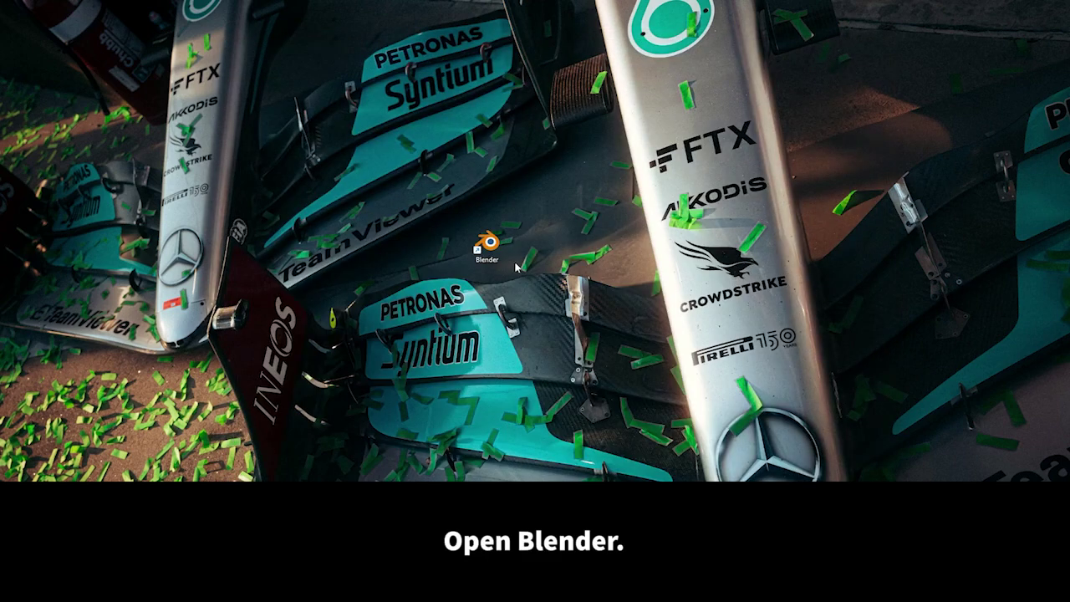
drag(489, 244, 532, 244)
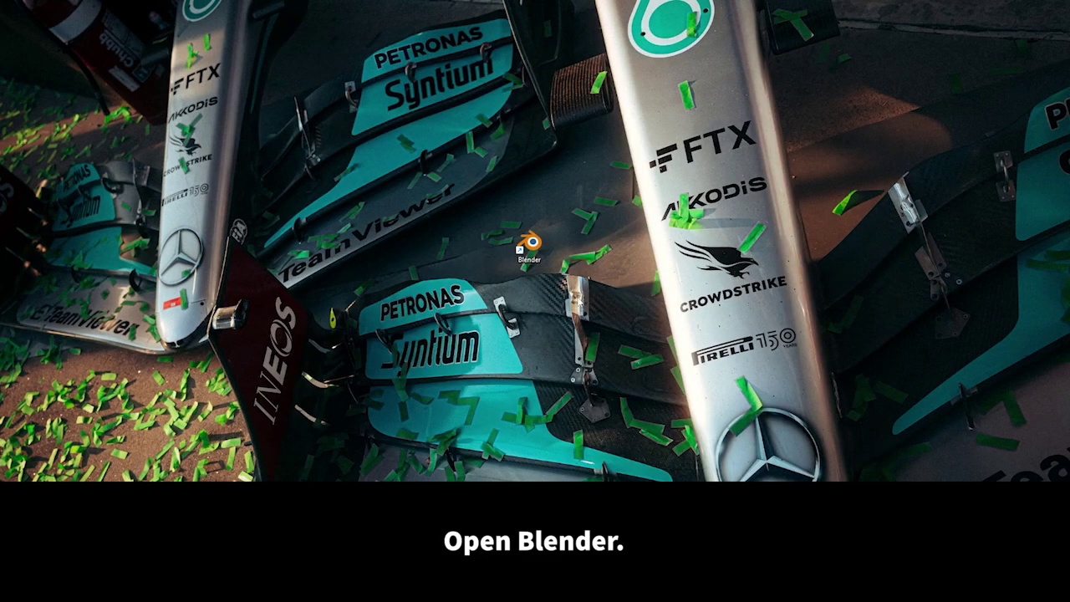
drag(595, 298, 486, 189)
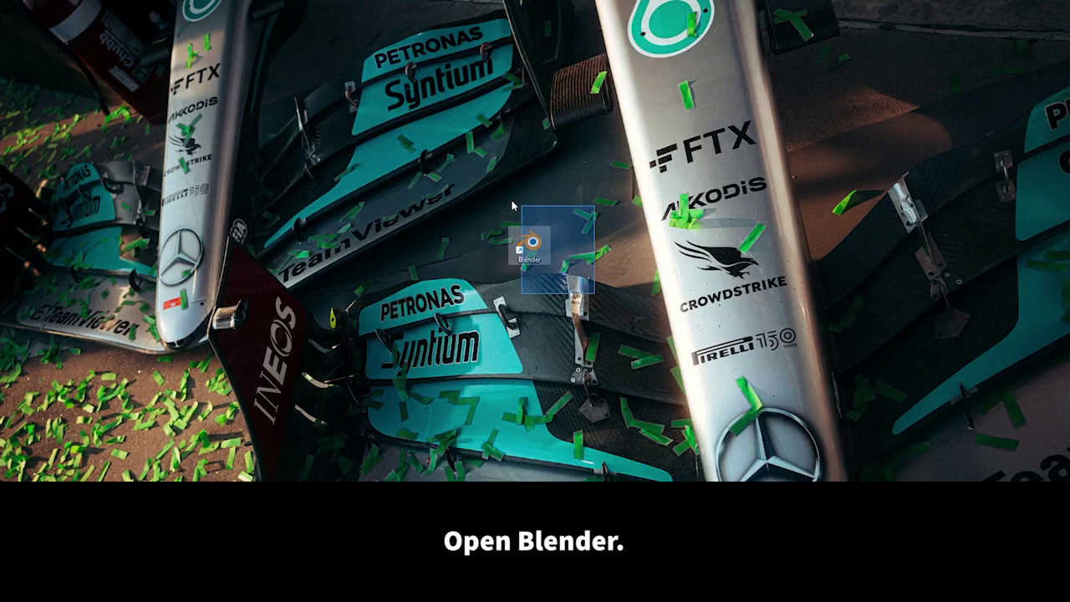
double_click(535, 249)
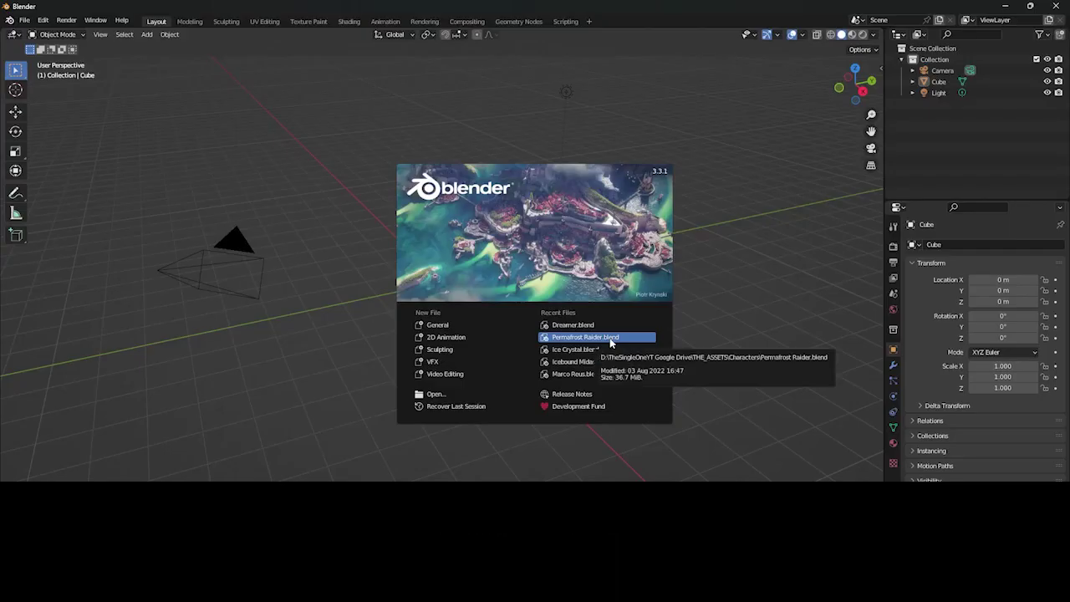
- Dismiss the splash screen and delete the default camera, cube and light
click(209, 358)
drag(29, 455, 656, 124)
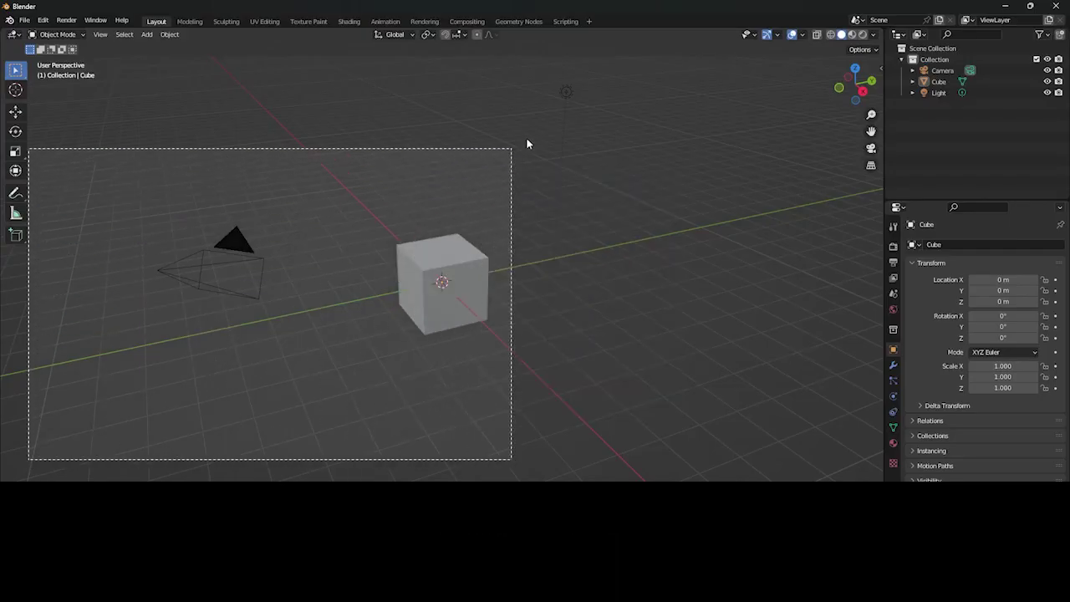
key(Delete)
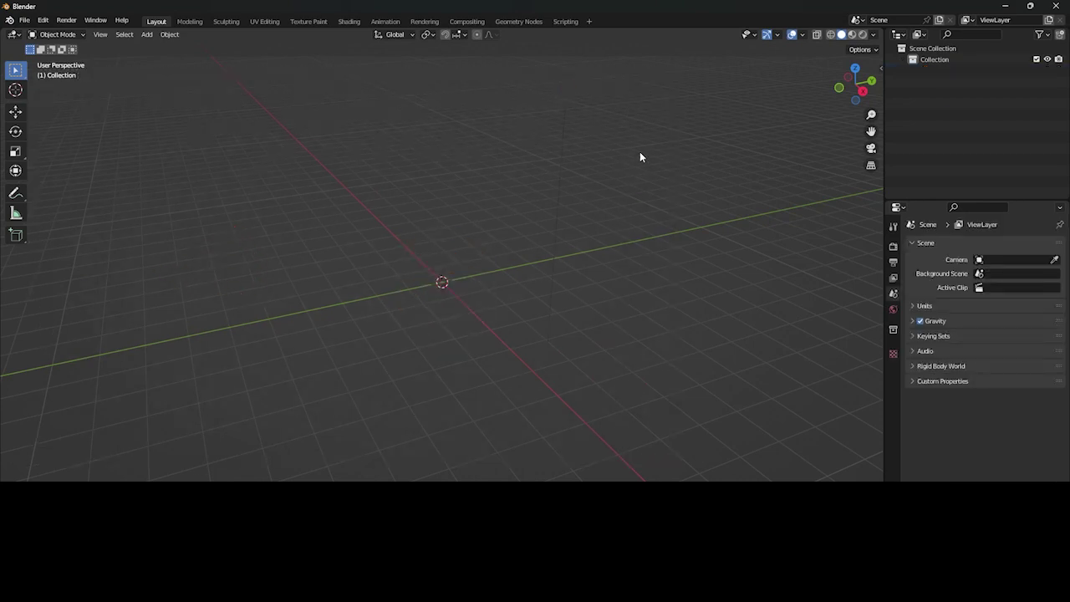
click(23, 21)
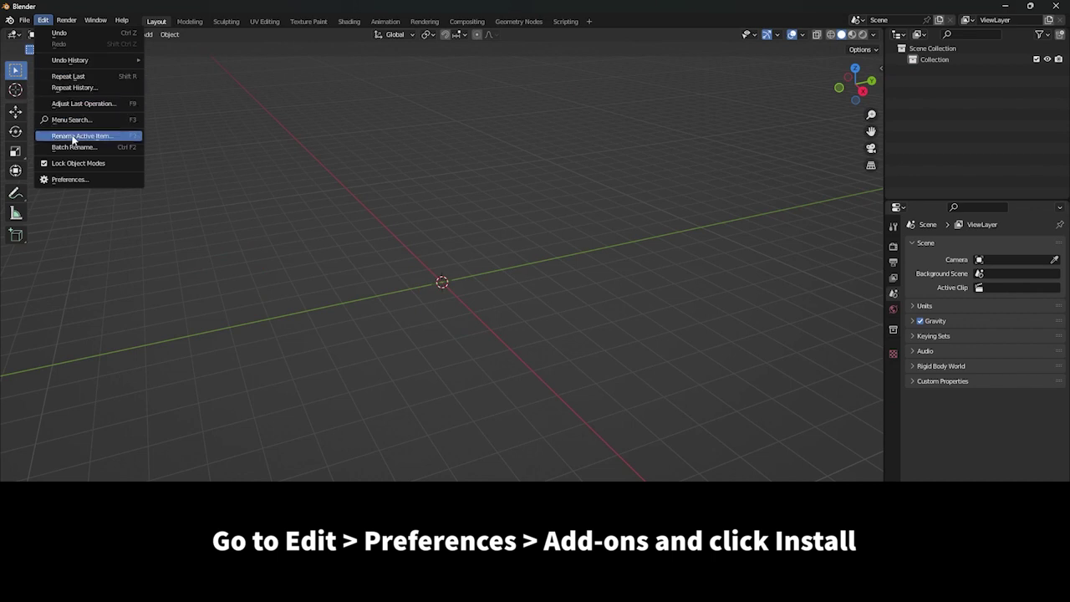
- Install D:\fnport\Tutorial\FortnitePortingServer.zip as an add-on and enable Import: Fortnite Porting
click(81, 181)
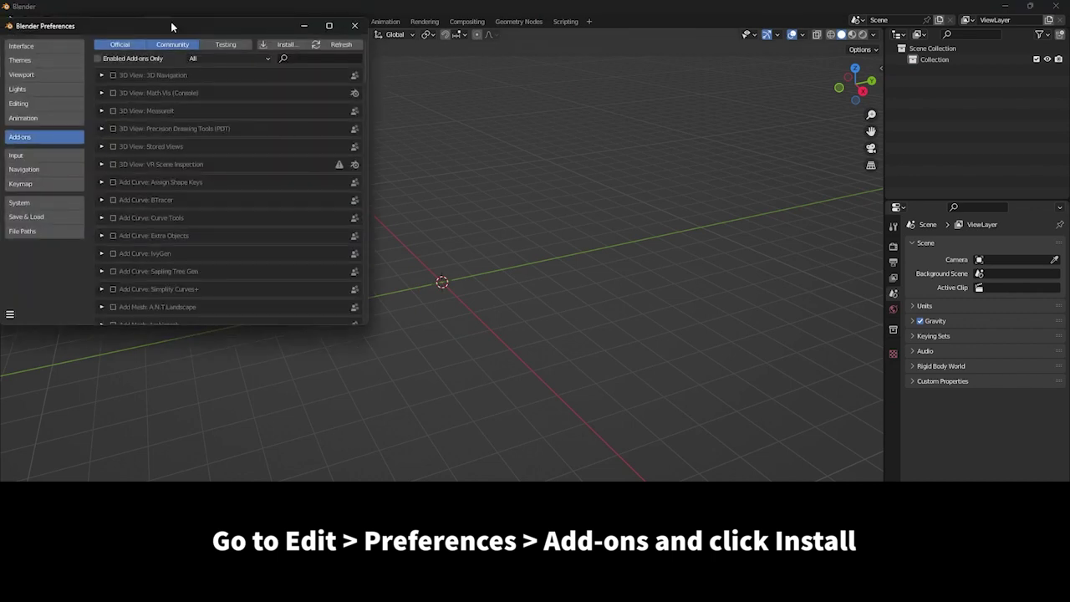
mouse_move(170, 22)
mouse_down()
mouse_move(268, 68)
mouse_move(494, 105)
mouse_up()
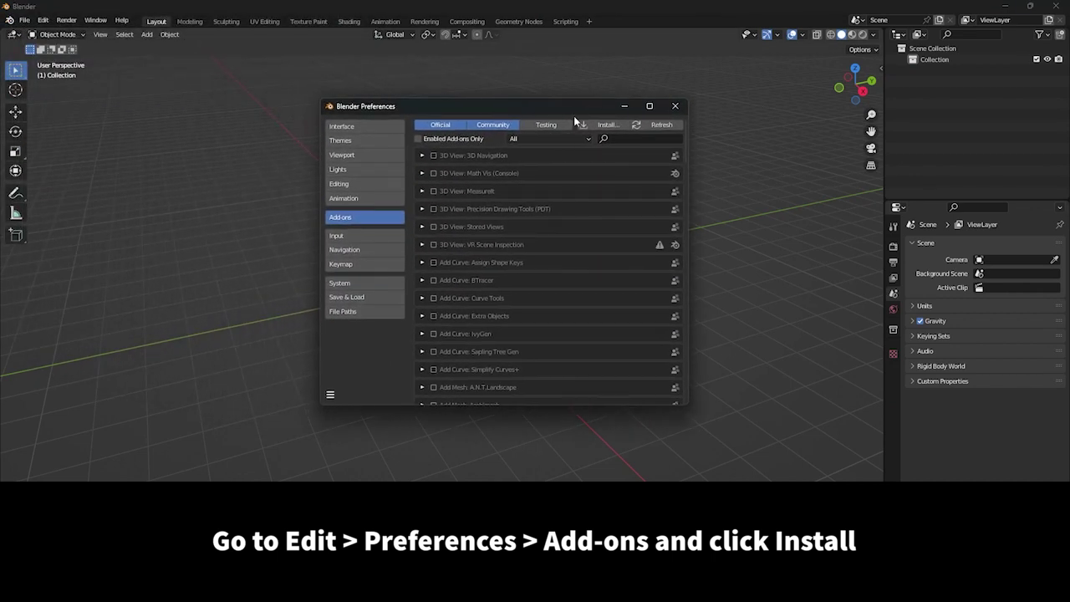
click(604, 124)
double_click(404, 155)
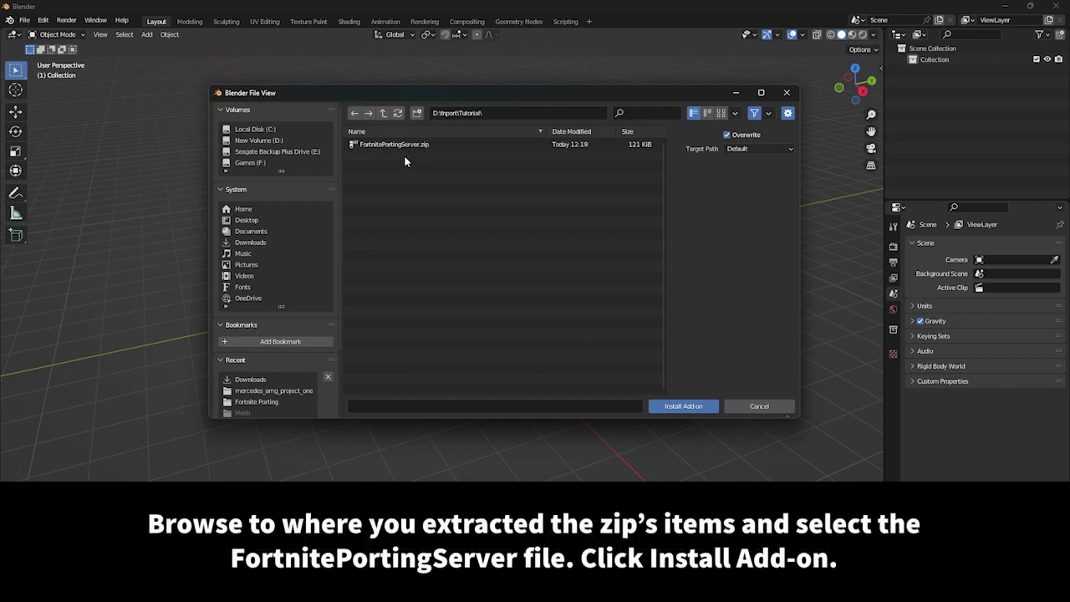
click(404, 148)
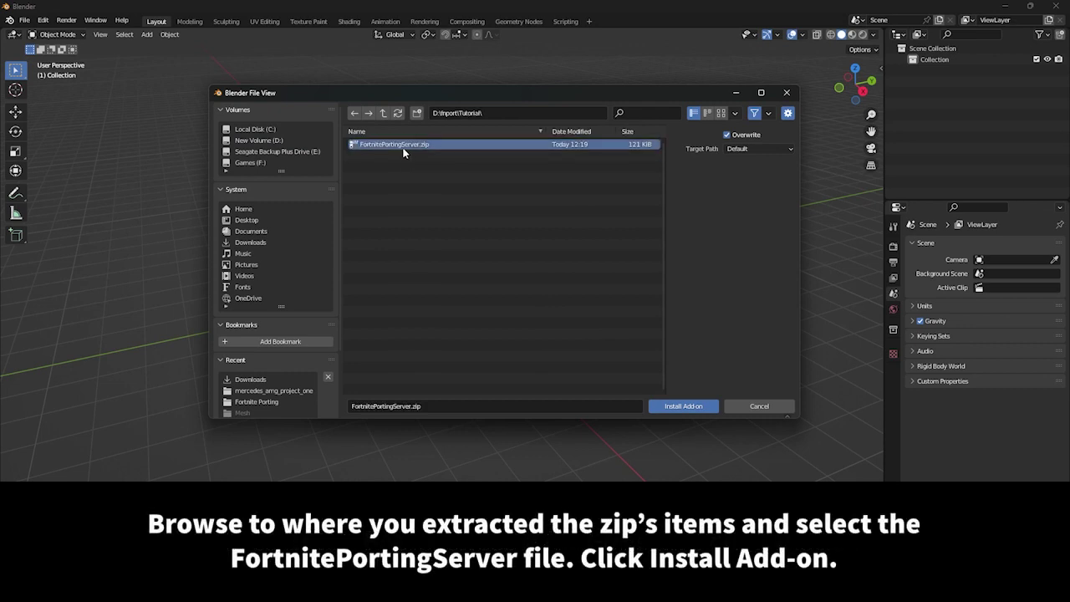
click(684, 408)
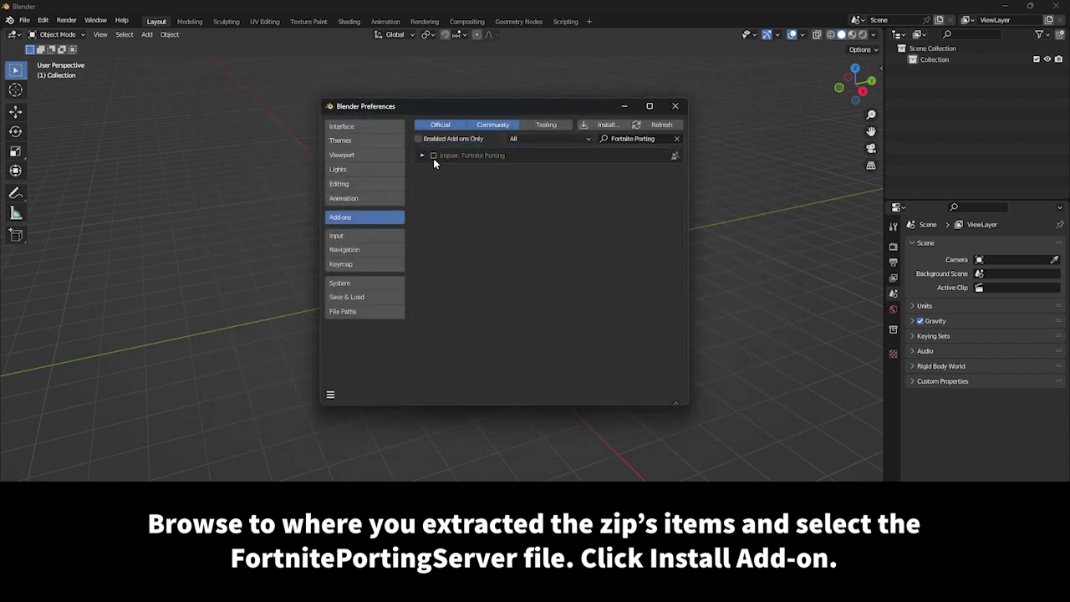
click(433, 156)
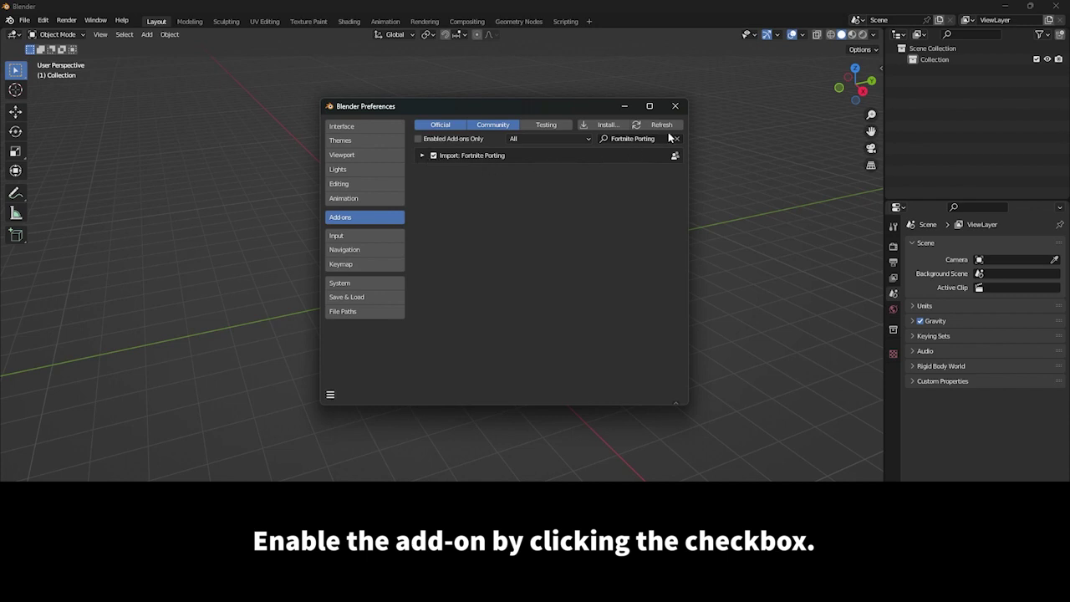
click(676, 106)
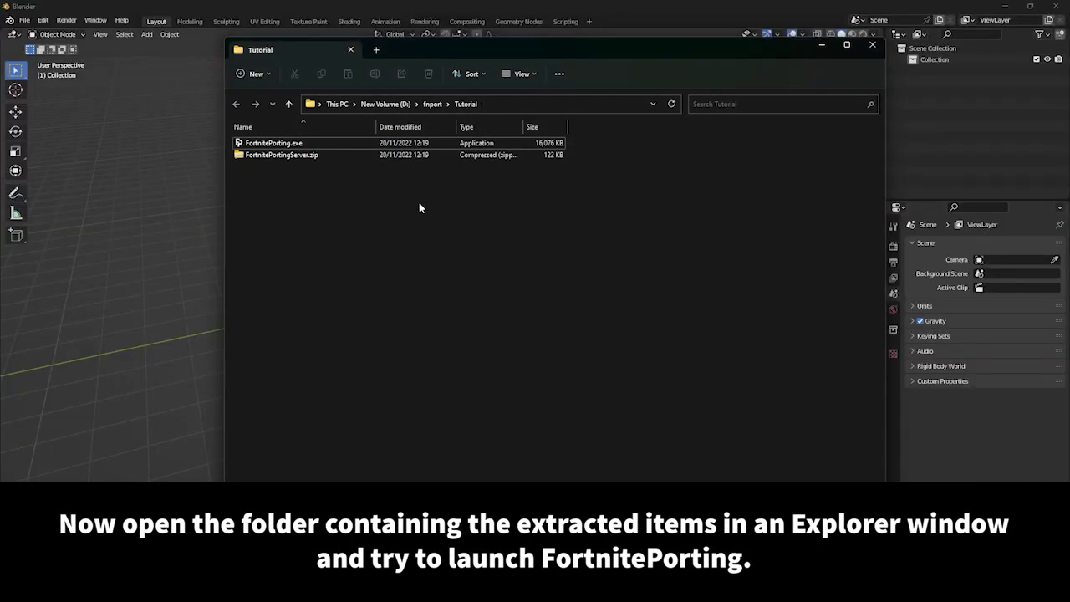
- Run FortnitePorting.exe despite the SmartScreen warning and agree to download the .NET runtime
double_click(322, 148)
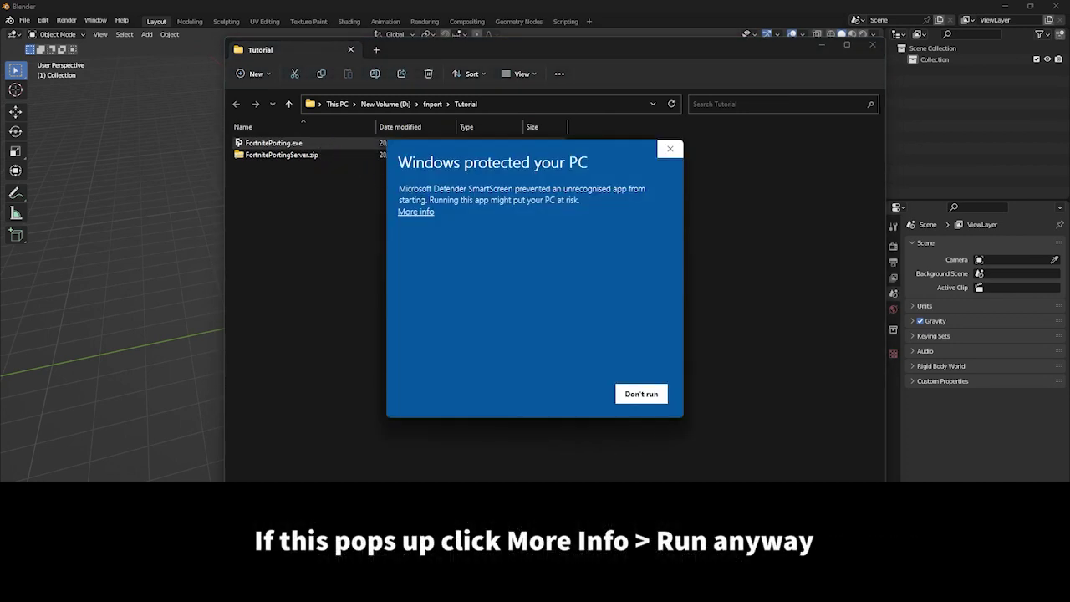
click(415, 212)
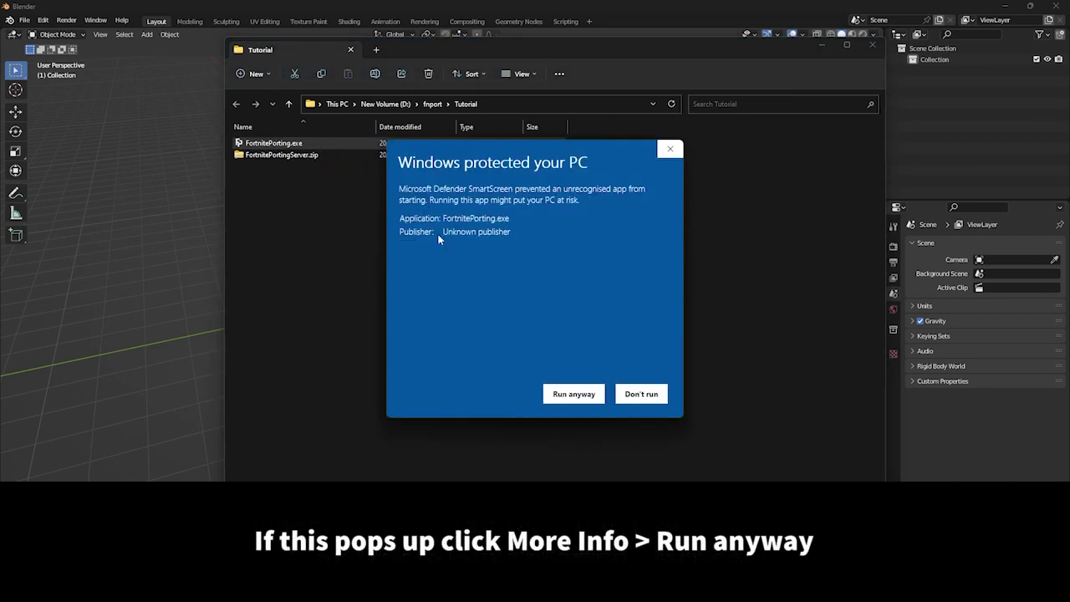
click(575, 395)
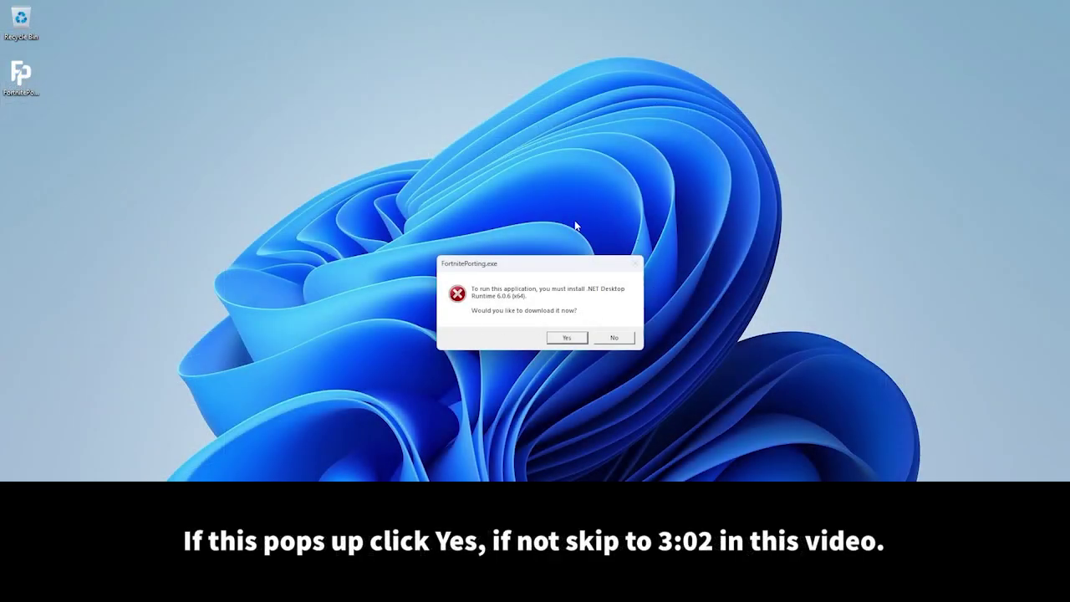
click(568, 338)
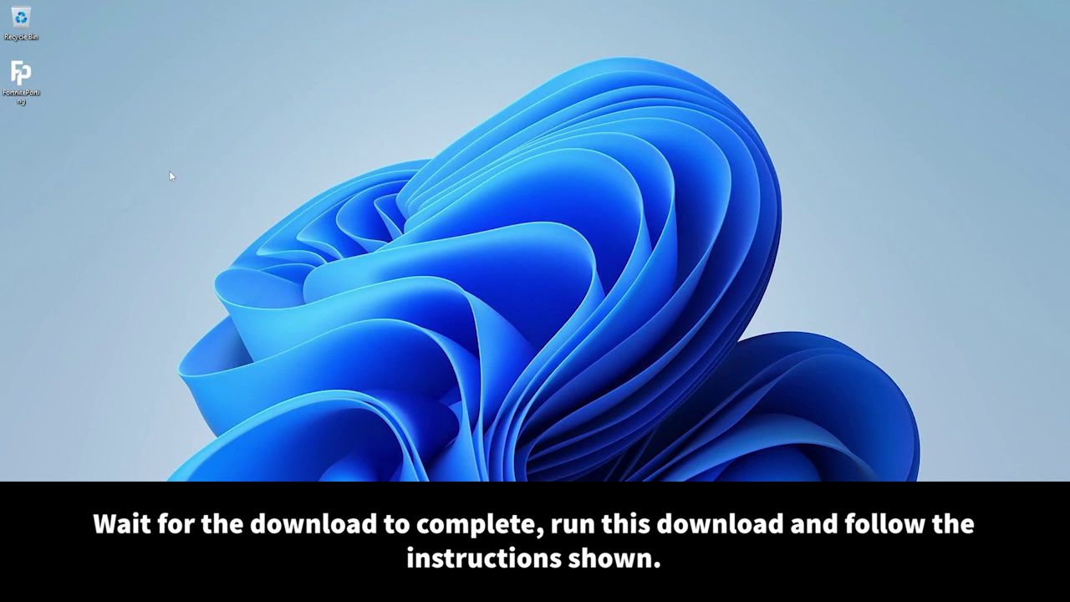
- Install Windows Desktop Runtime 6.0.11 (x64) from the installer in Downloads
key(super+e)
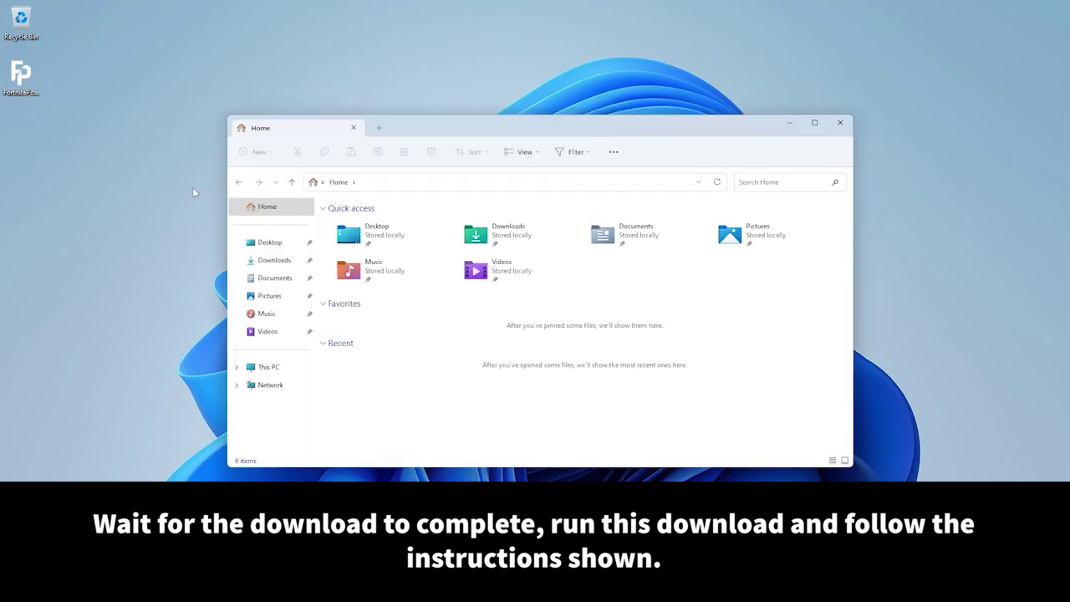
click(282, 260)
double_click(348, 241)
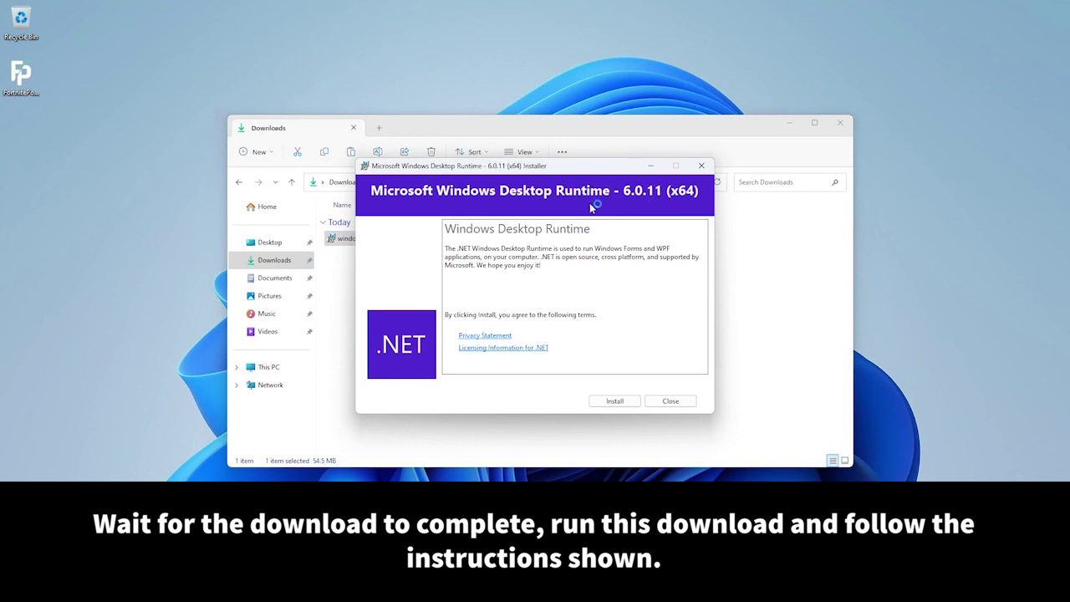
click(615, 401)
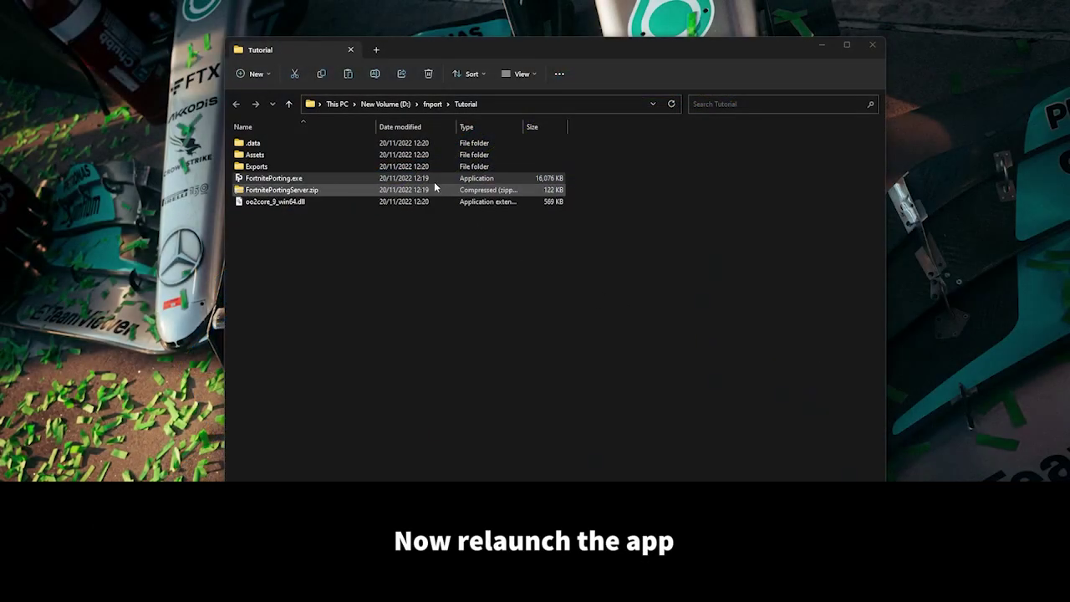
- Relaunch FortnitePorting and finish first-time setup with English and the Fortnite Paks installation path
double_click(430, 179)
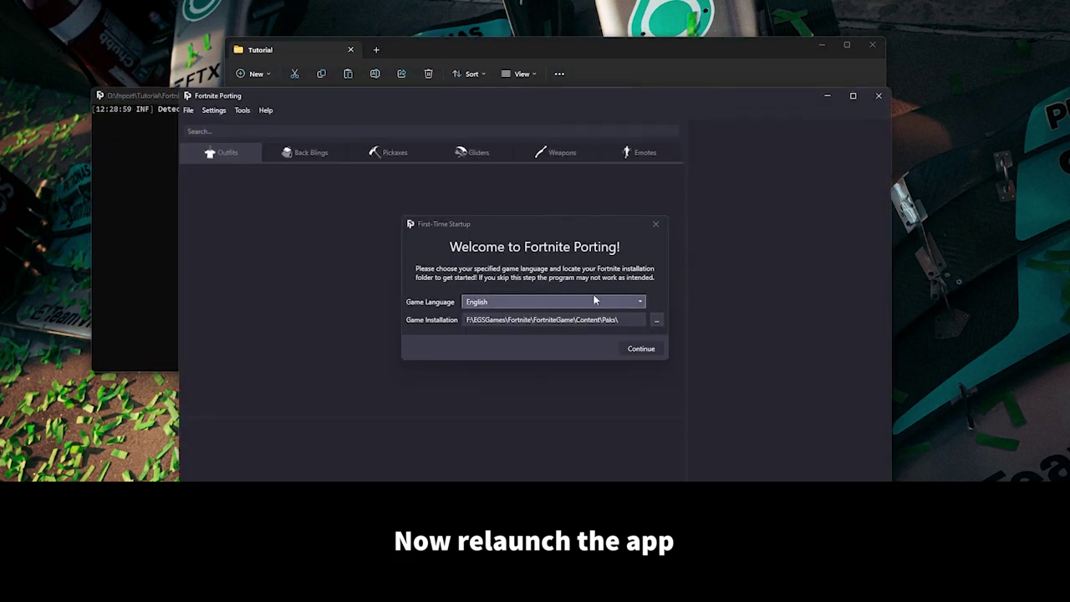
click(465, 320)
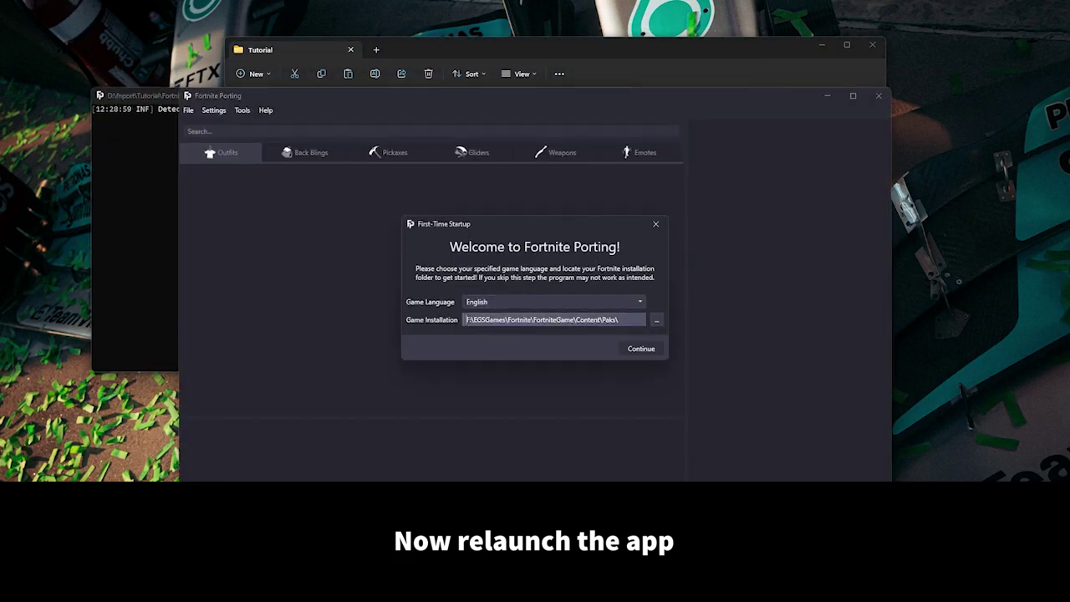
drag(629, 320, 440, 316)
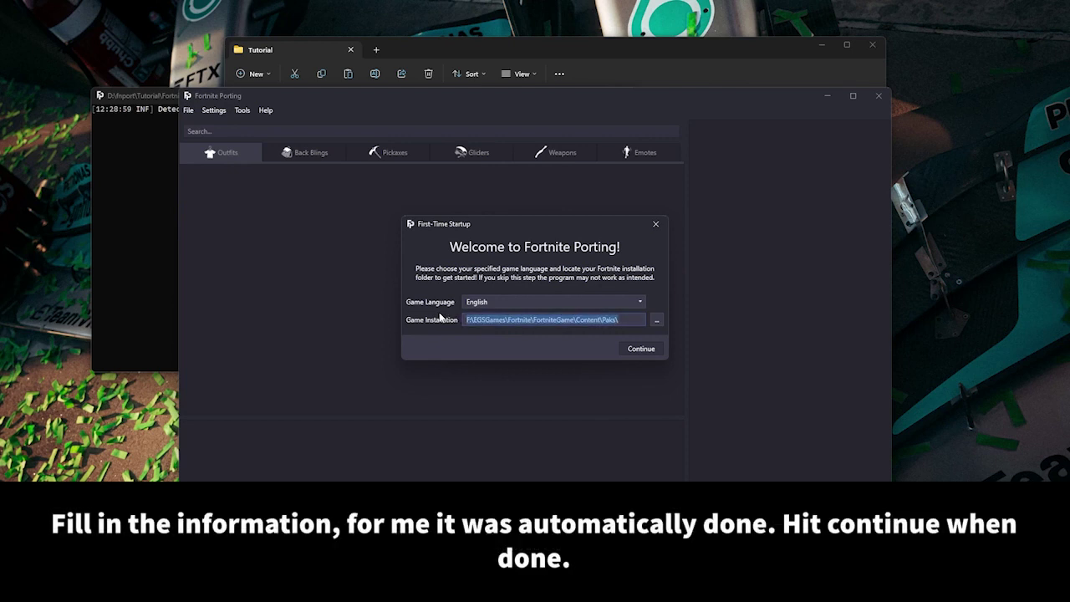
click(651, 349)
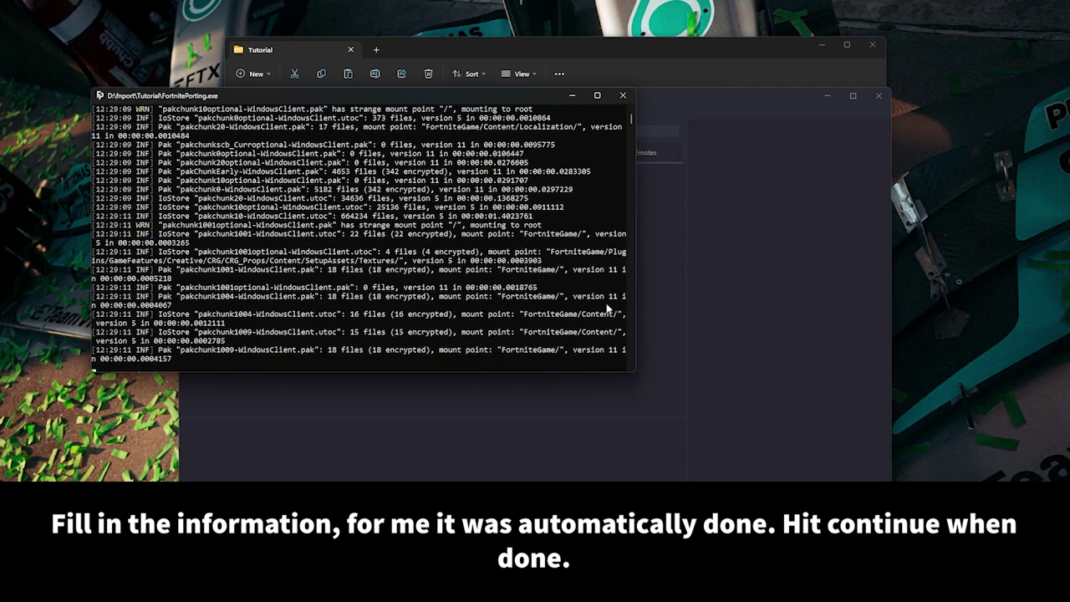
click(696, 107)
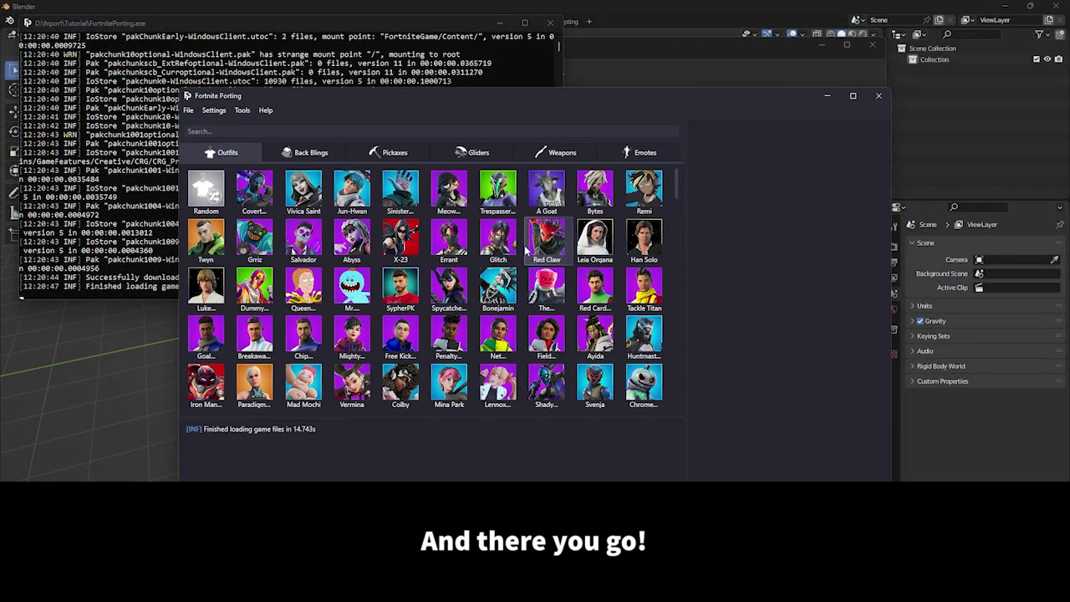
scroll(525, 253, down, 1)
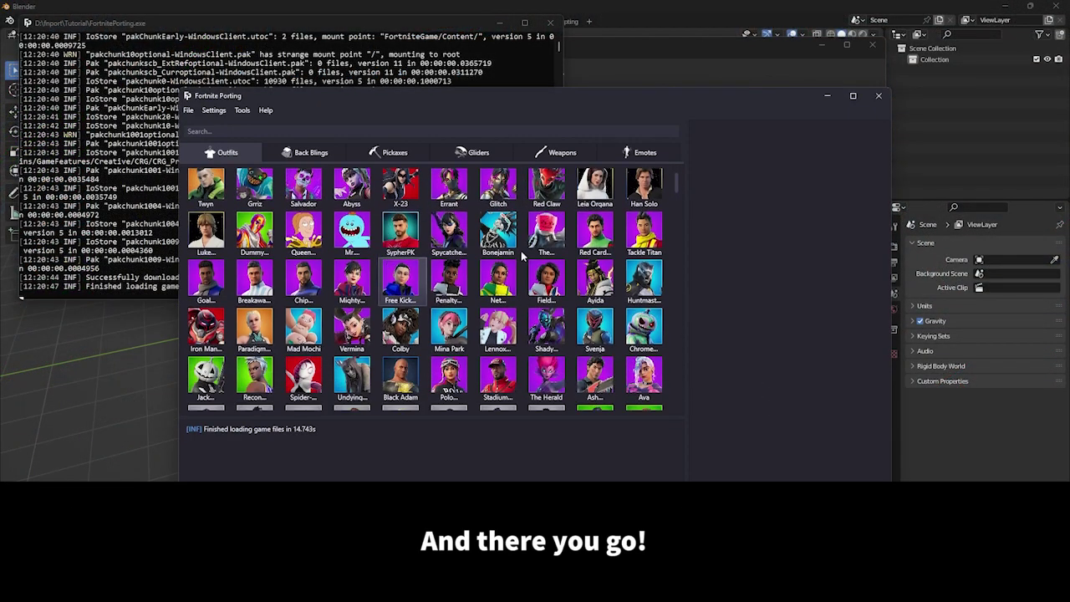
drag(676, 189, 671, 467)
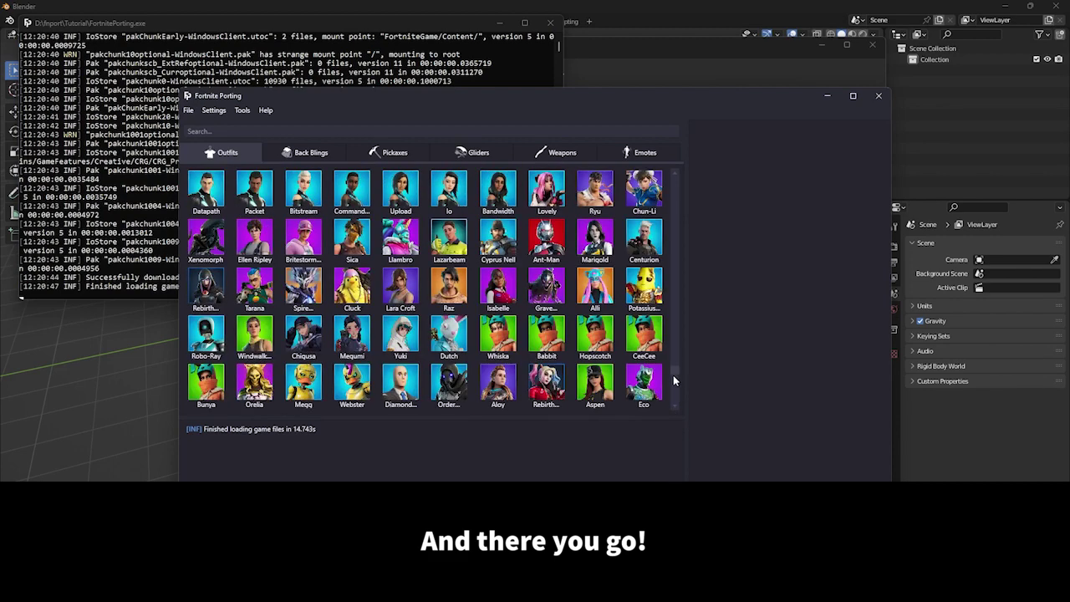
drag(676, 343, 678, 416)
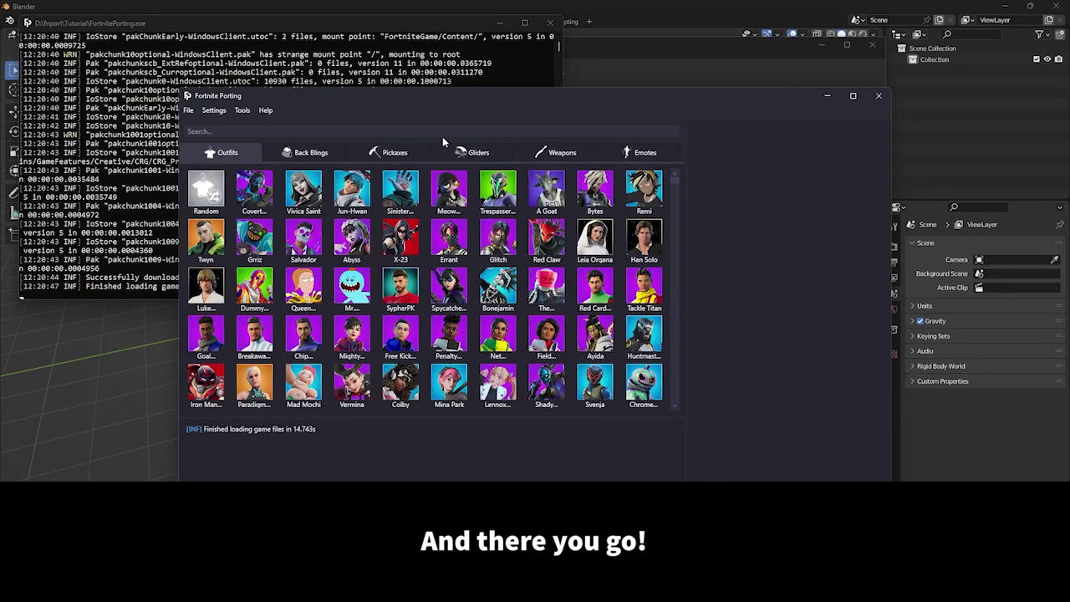
- Search the outfits for Thanos, then Black Panther, viewing each outfit's details
click(298, 131)
text(th)
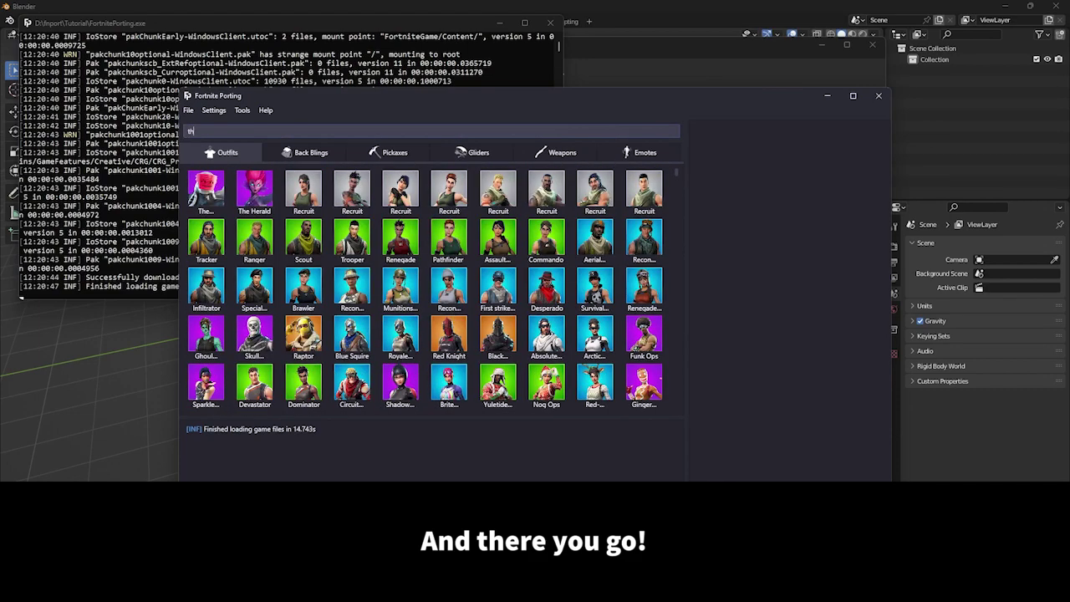
text(an)
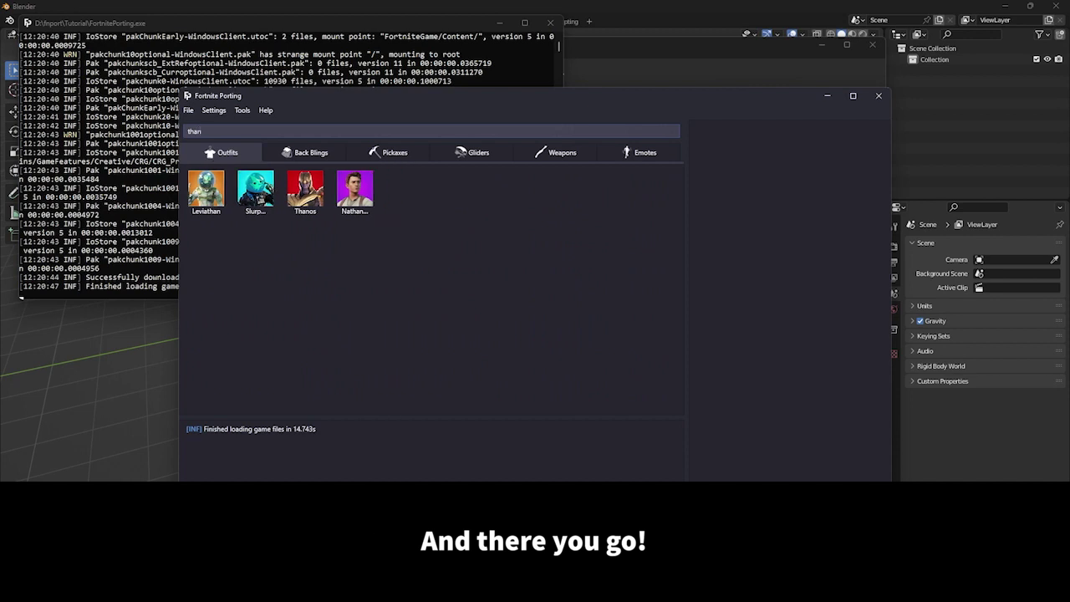
click(307, 190)
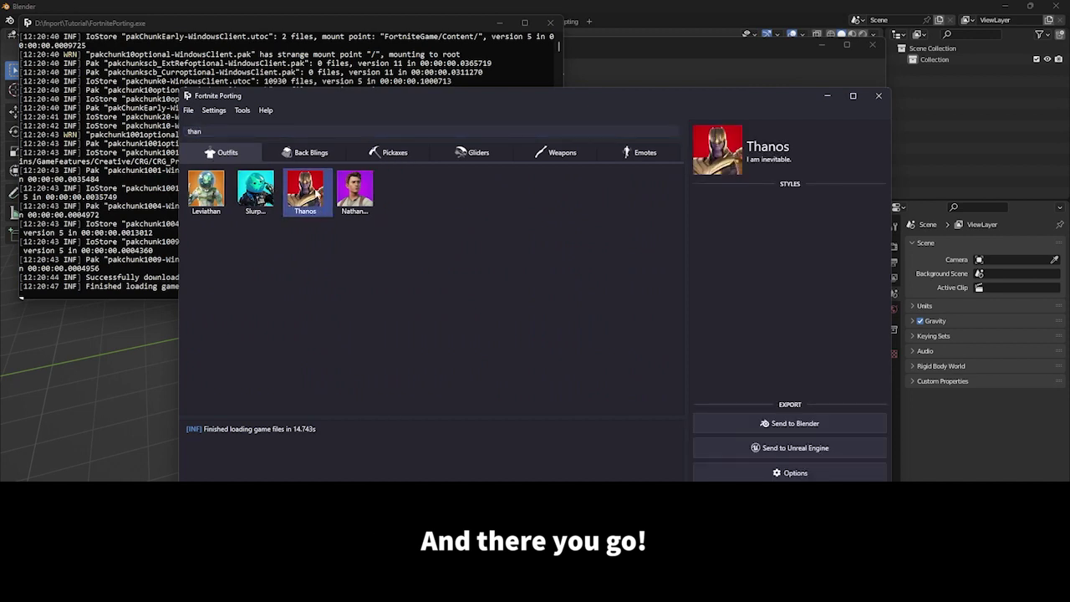
double_click(194, 131)
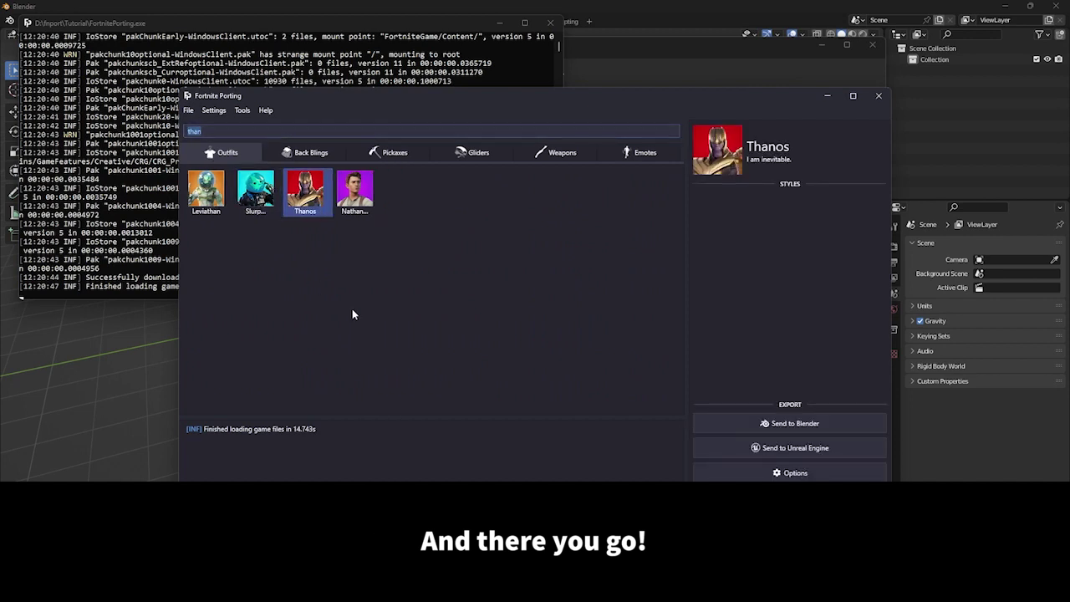
text(black)
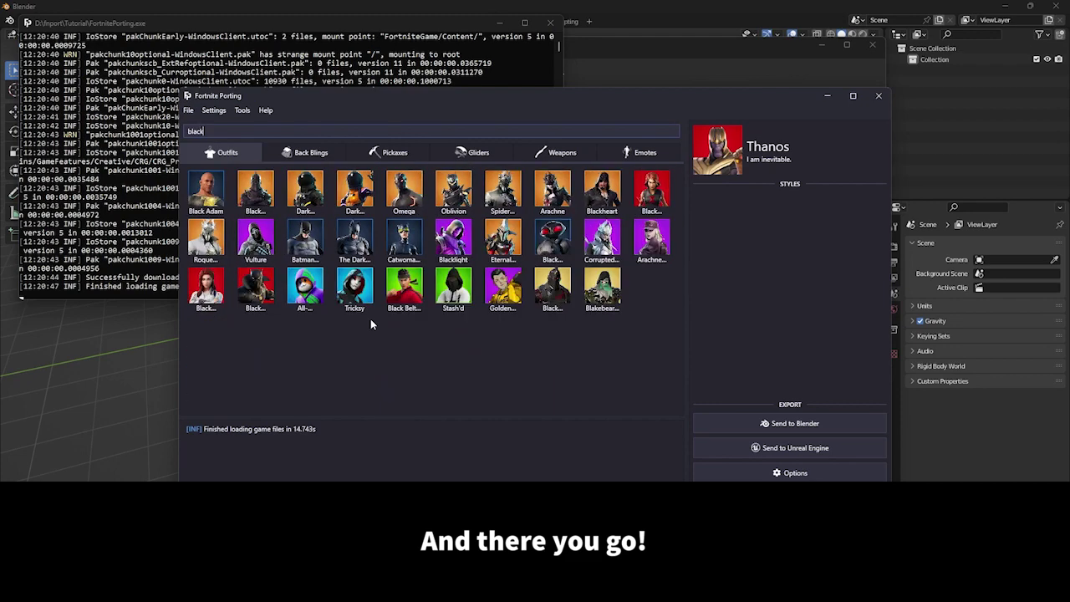
text( pa)
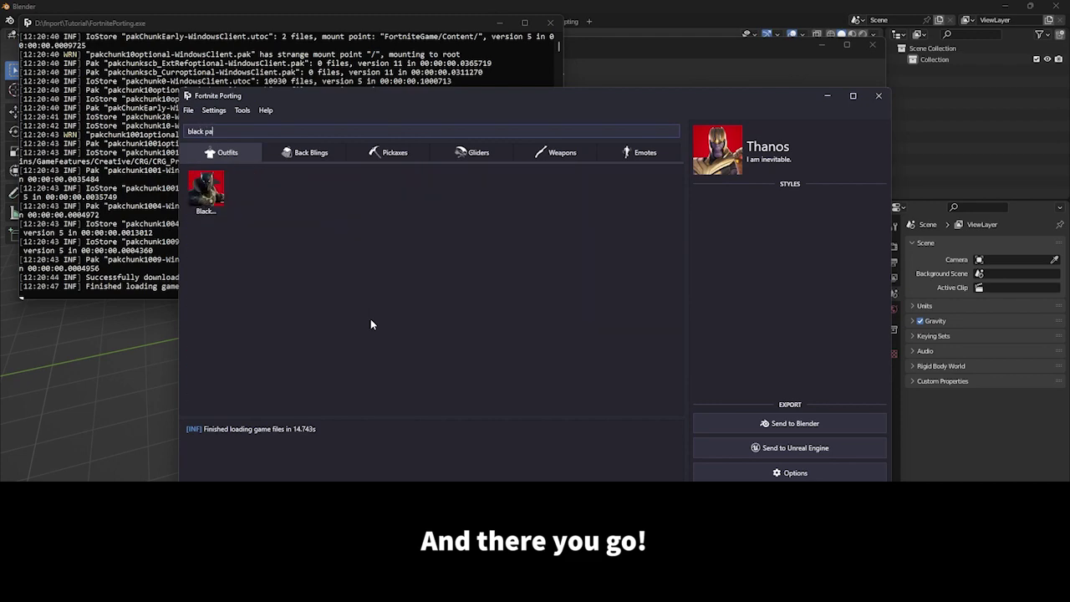
click(205, 191)
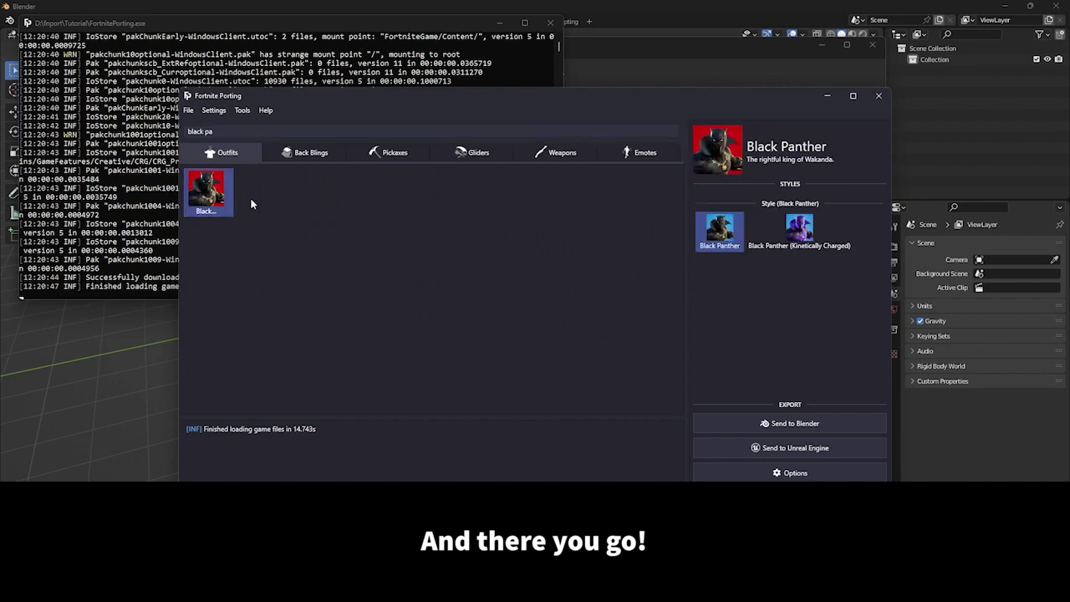
- Search for and select the Finn outfit, then filter the list with 'spider'
triple_click(255, 133)
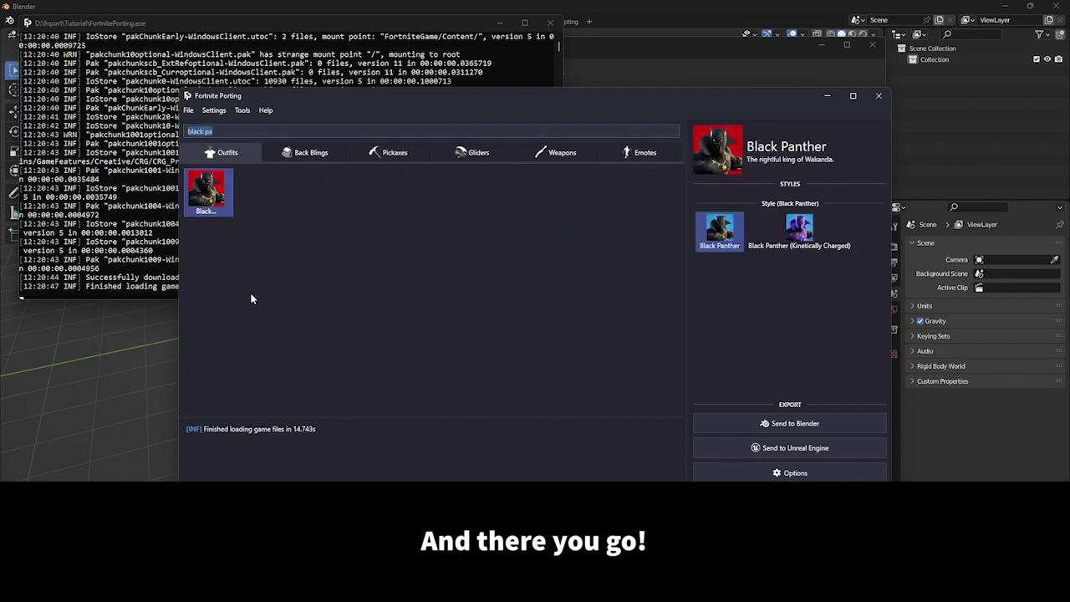
text(ep)
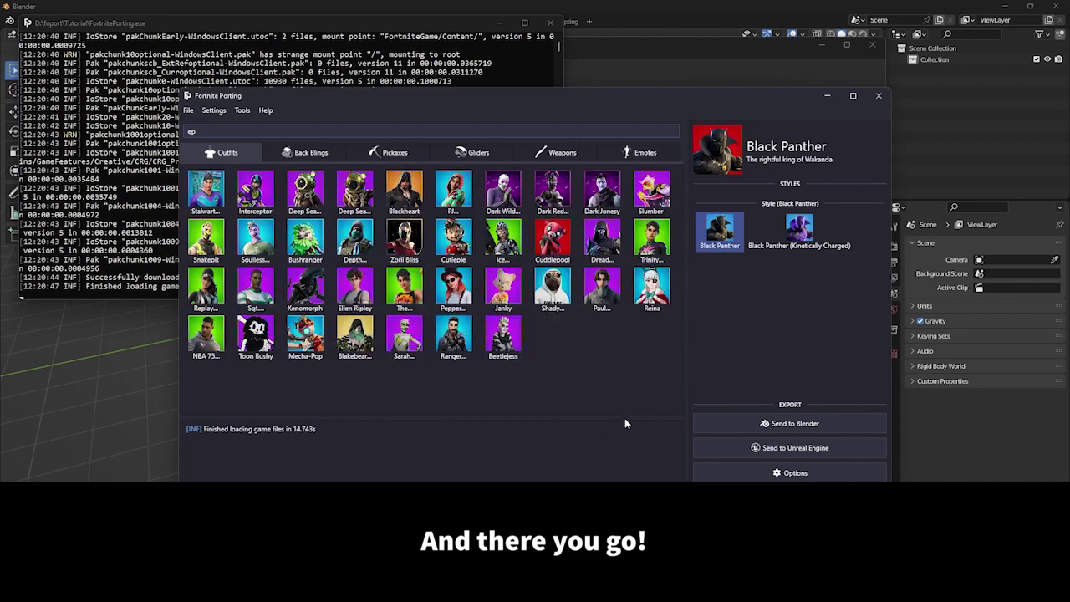
key(BackSpace)
key(BackSpace)
text(finn)
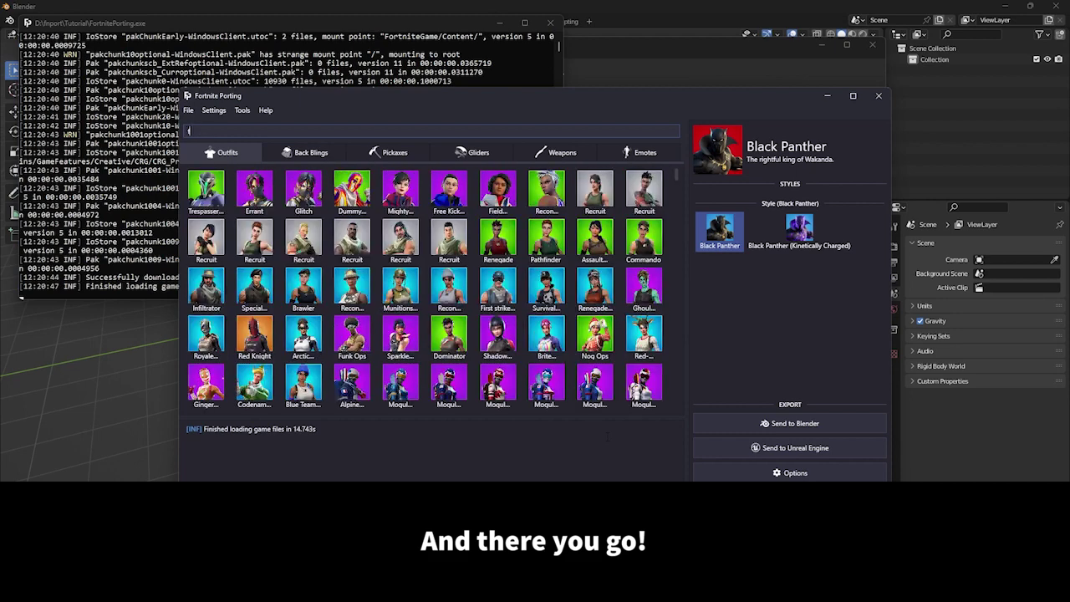
click(219, 199)
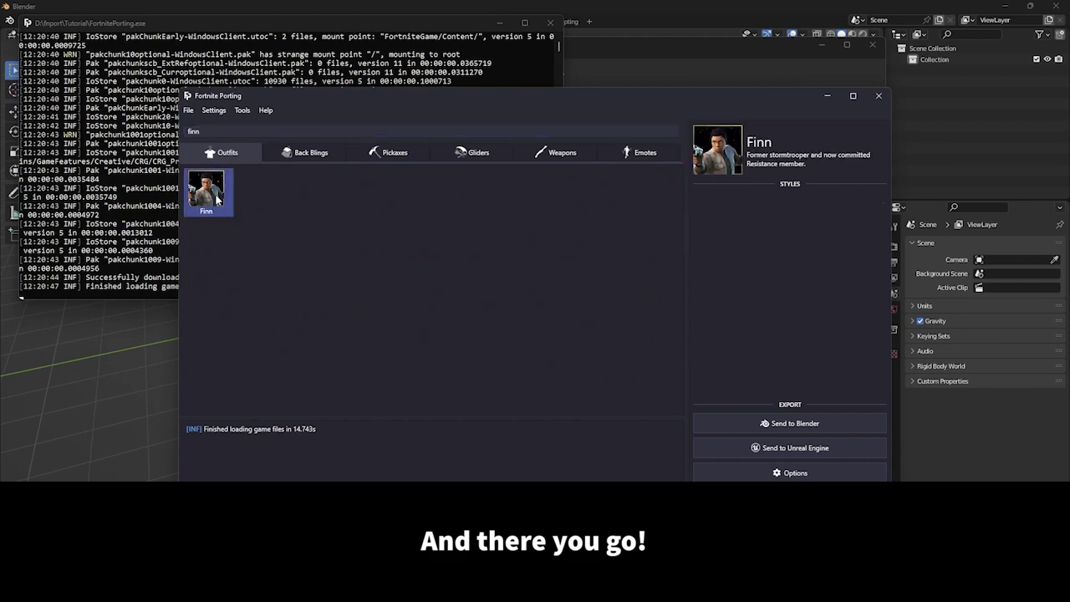
double_click(266, 131)
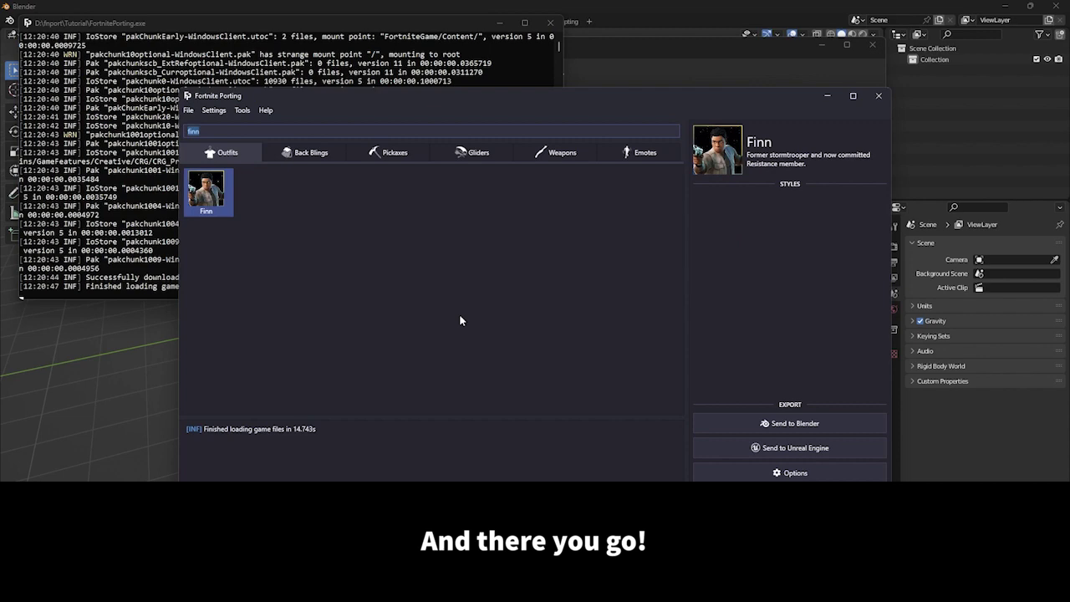
text(spider)
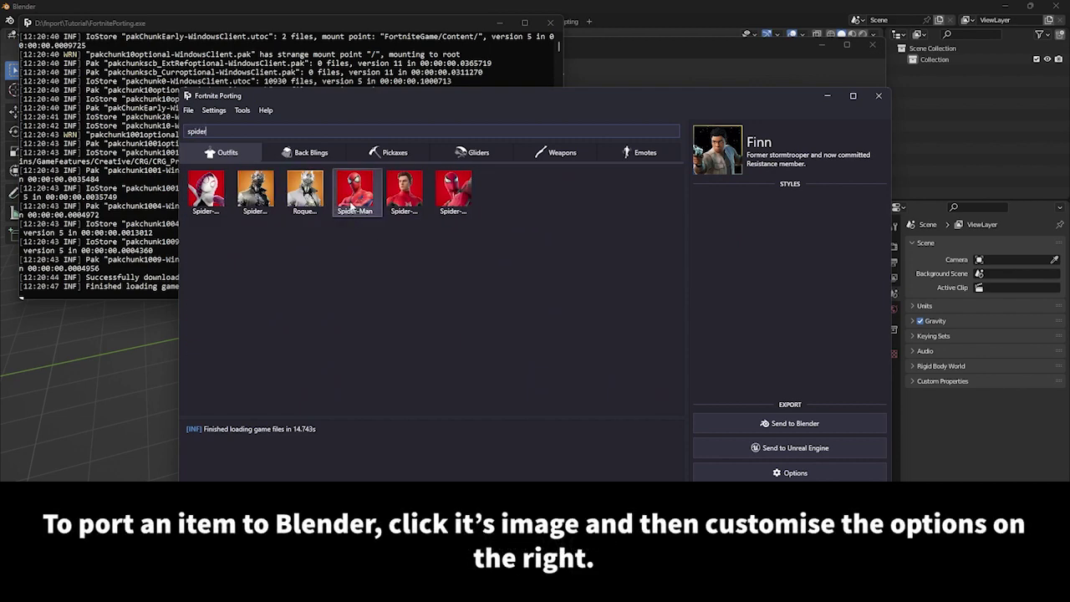
- Select Spider-Man Zero and enable Merge Skeletons, keeping the Default rig, in import options
click(451, 204)
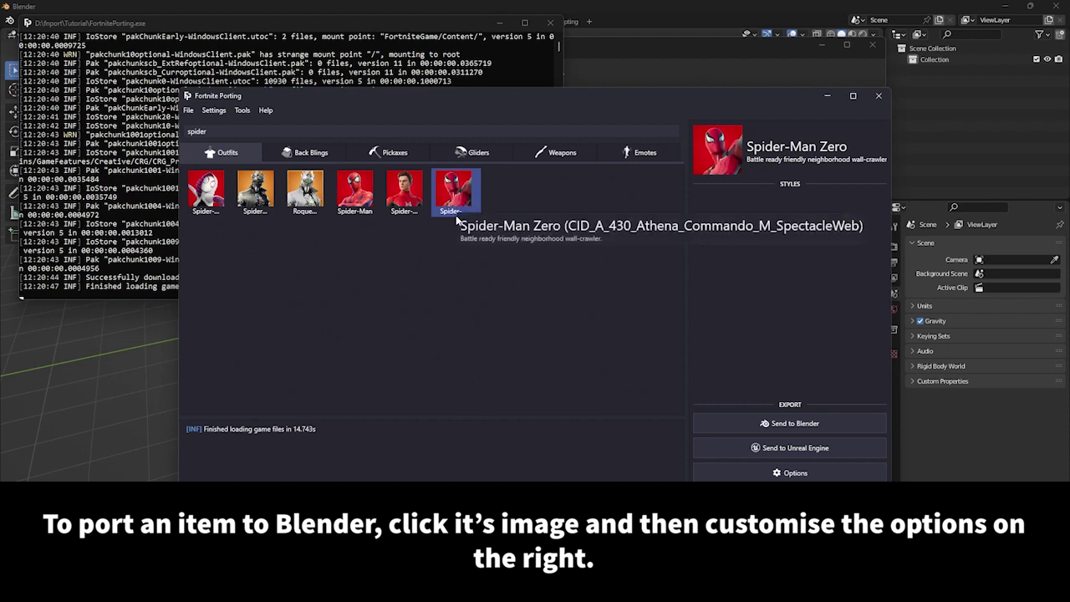
click(770, 476)
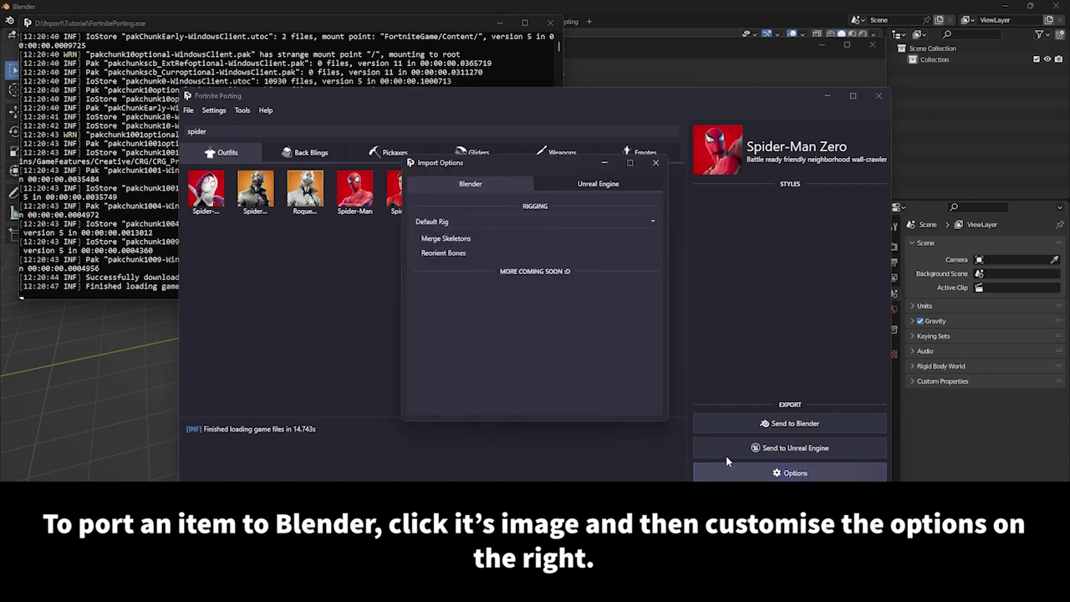
click(438, 222)
click(438, 222)
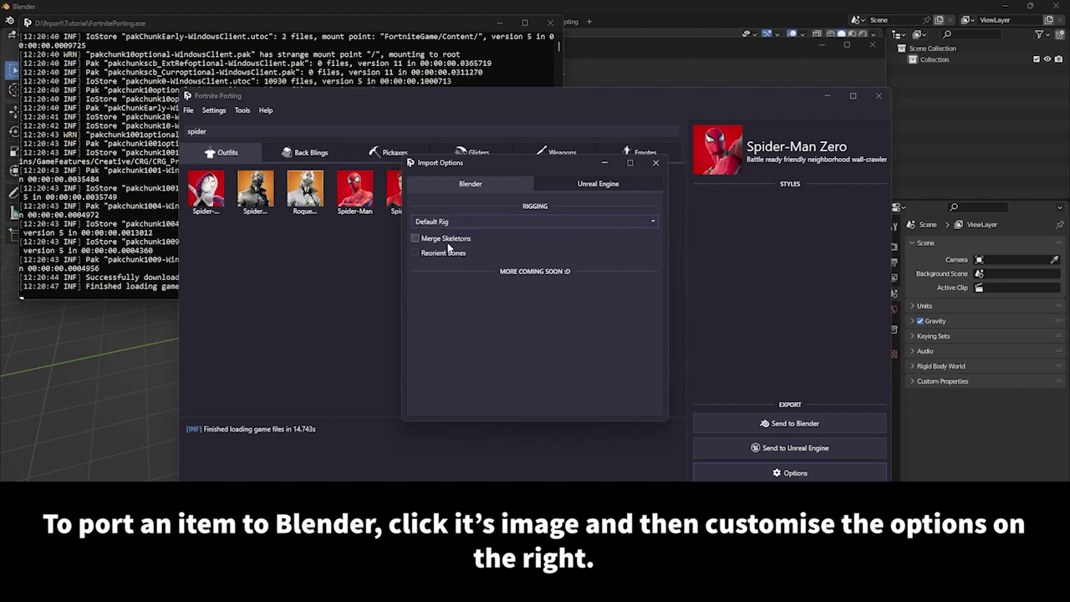
click(433, 240)
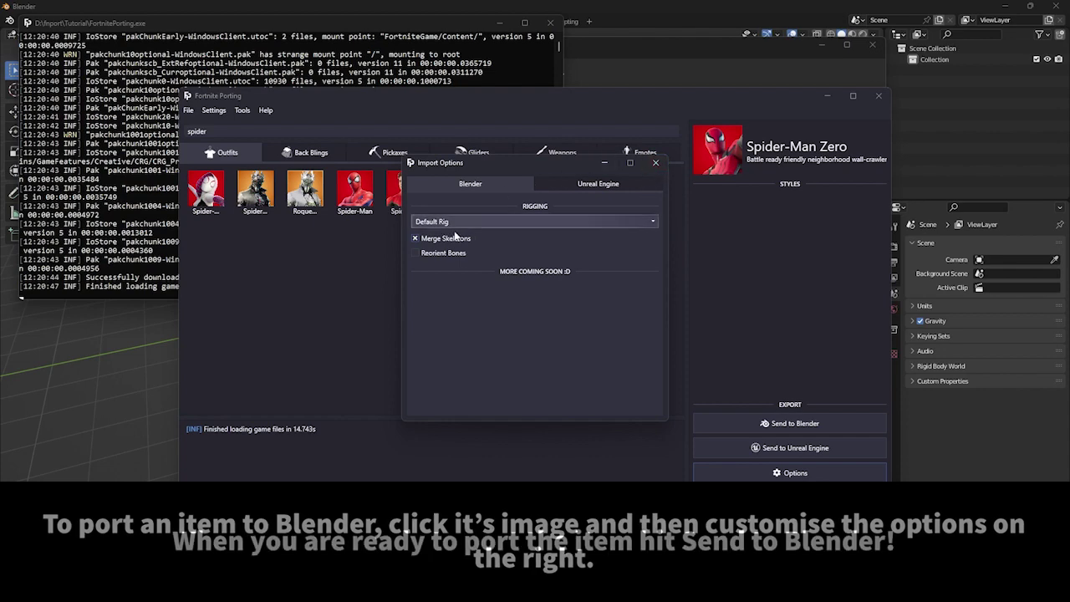
click(657, 163)
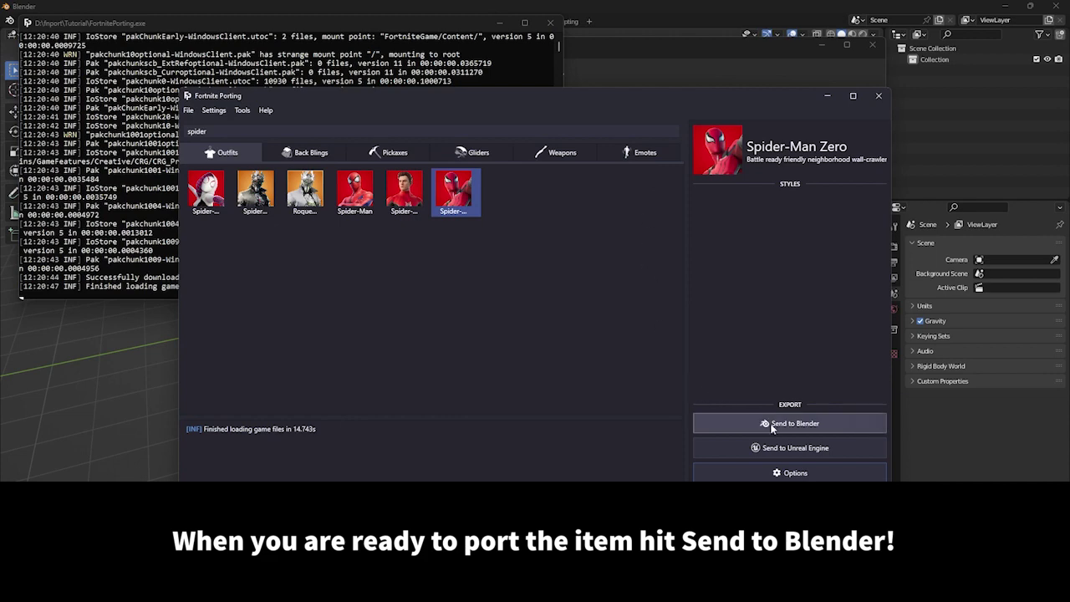
- Send the Spider-Man Zero outfit to Blender and view it in Material Preview shading
click(770, 423)
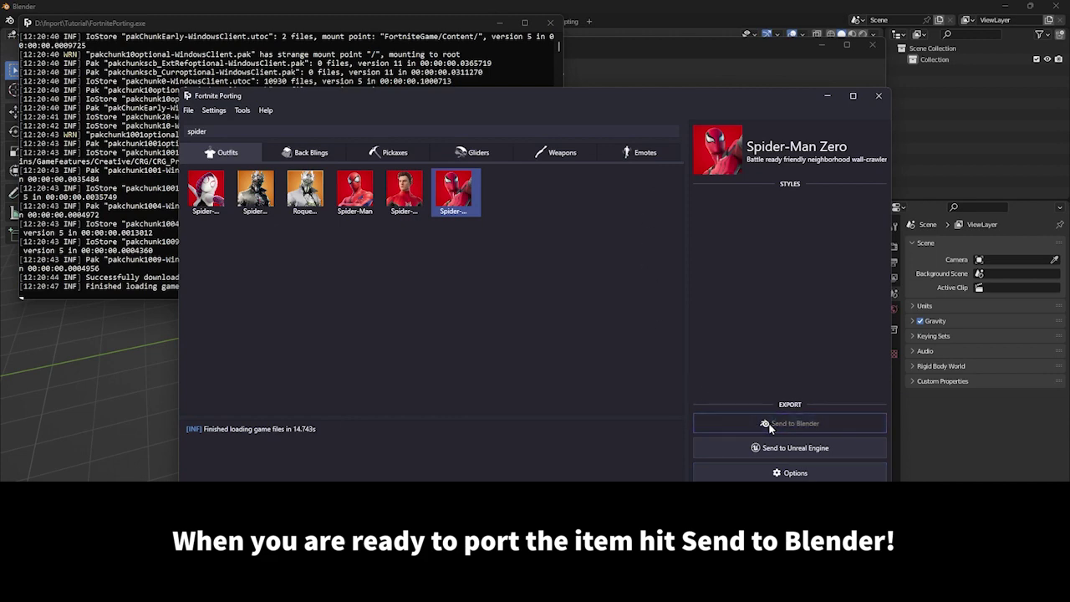
click(145, 365)
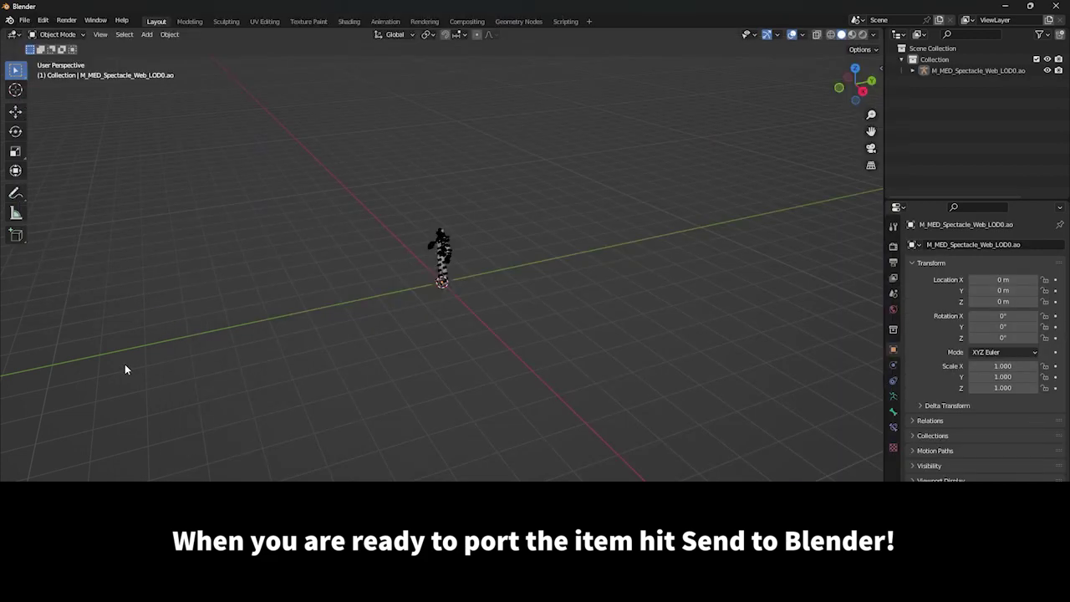
mouse_move(446, 151)
middle_down()
mouse_move(553, 143)
mouse_move(795, 89)
middle_up()
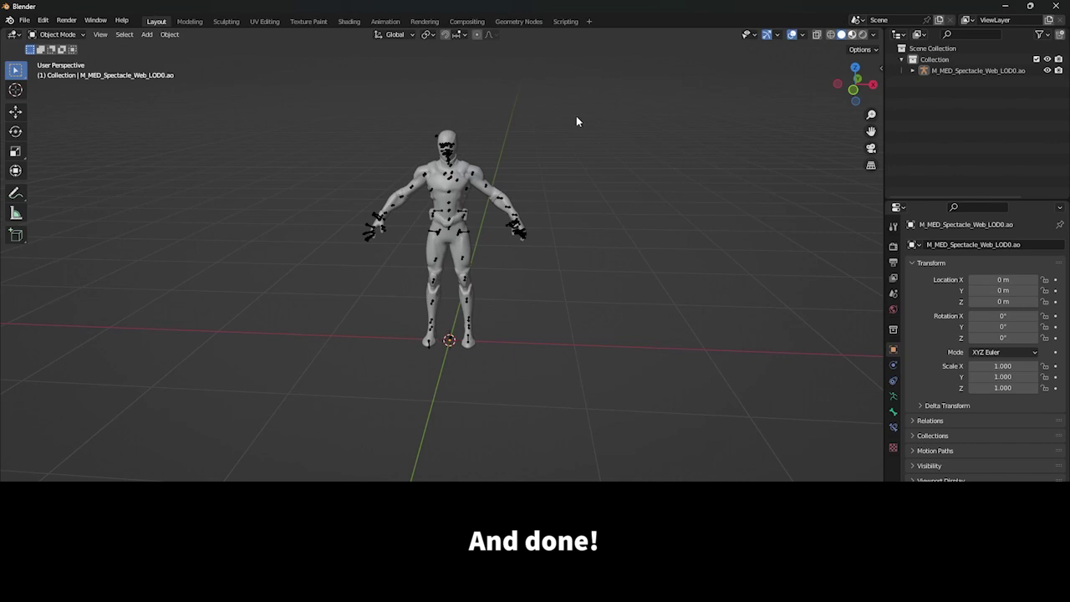
key(z)
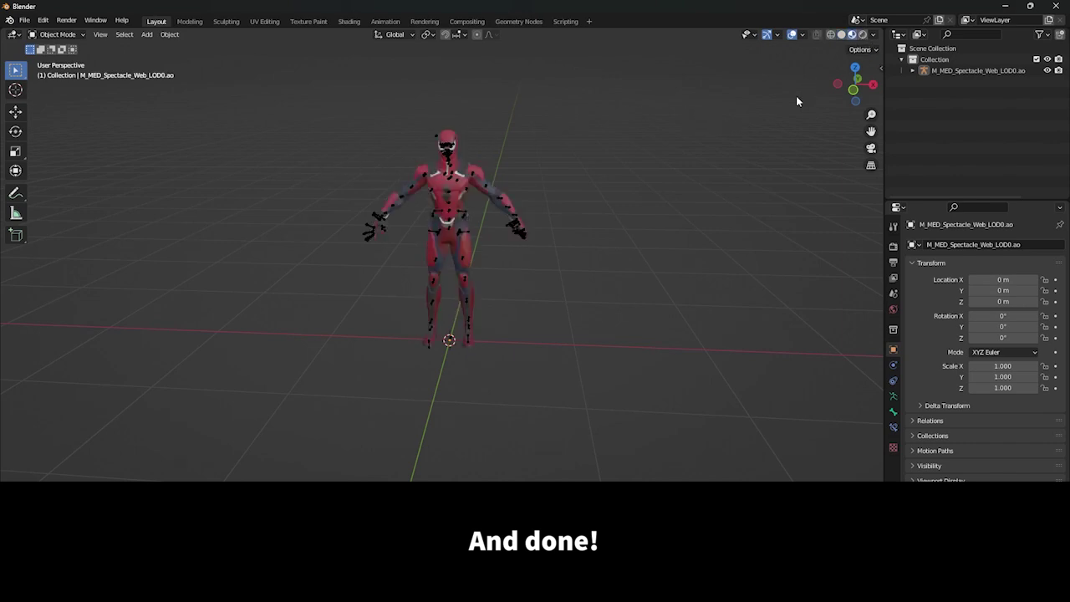
- Zoom and frame the red textured character from the side, then select its armature
scroll(553, 85, up, 1)
scroll(553, 85, up, 2)
drag(870, 131, 869, 167)
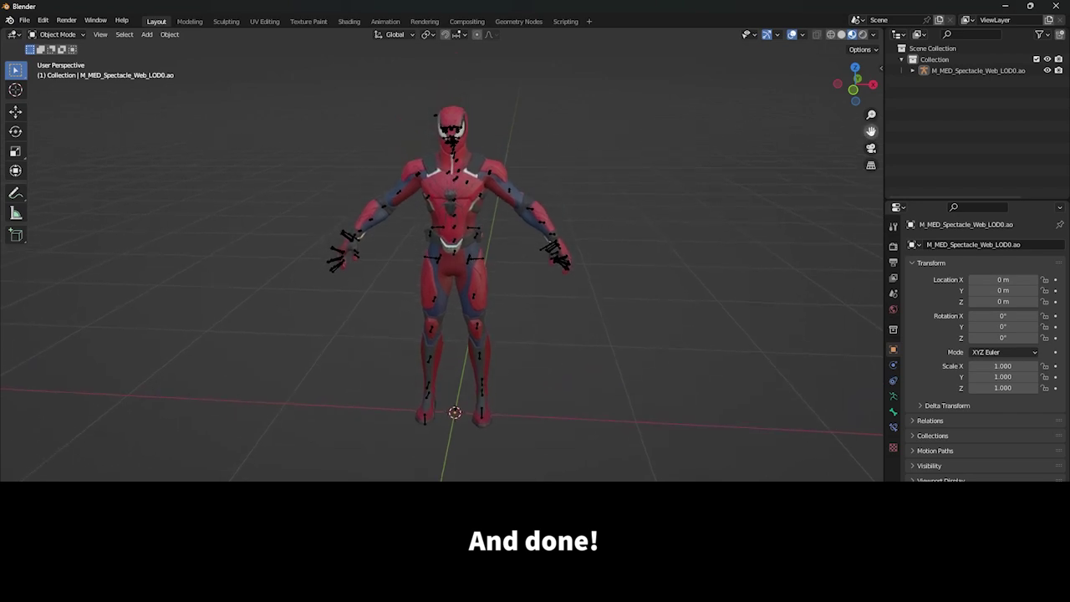
mouse_move(491, 133)
middle_down()
mouse_move(576, 137)
mouse_move(562, 120)
mouse_move(466, 126)
middle_up()
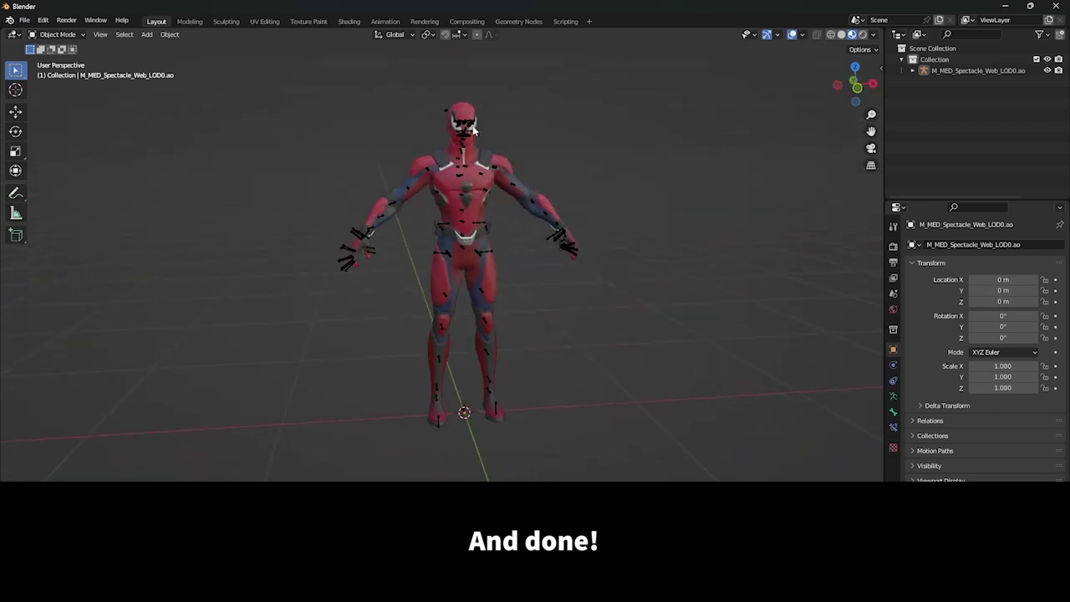
click(465, 125)
- Switch the armature to Pose Mode and try rotating the right upper arm bone, cancelling it
click(59, 35)
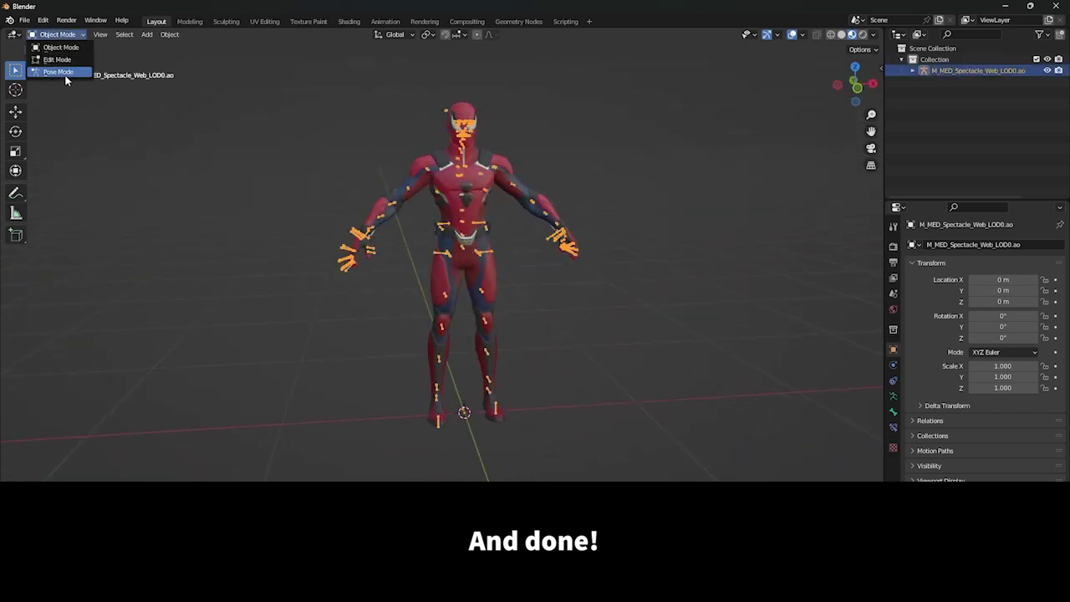
click(65, 71)
click(428, 171)
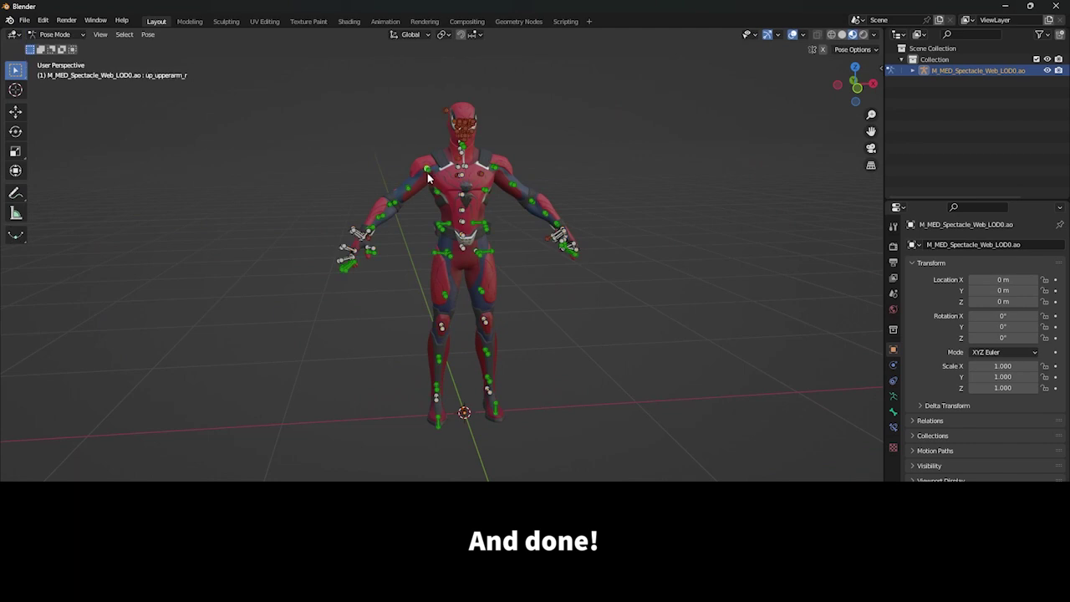
click(15, 134)
drag(435, 171, 517, 133)
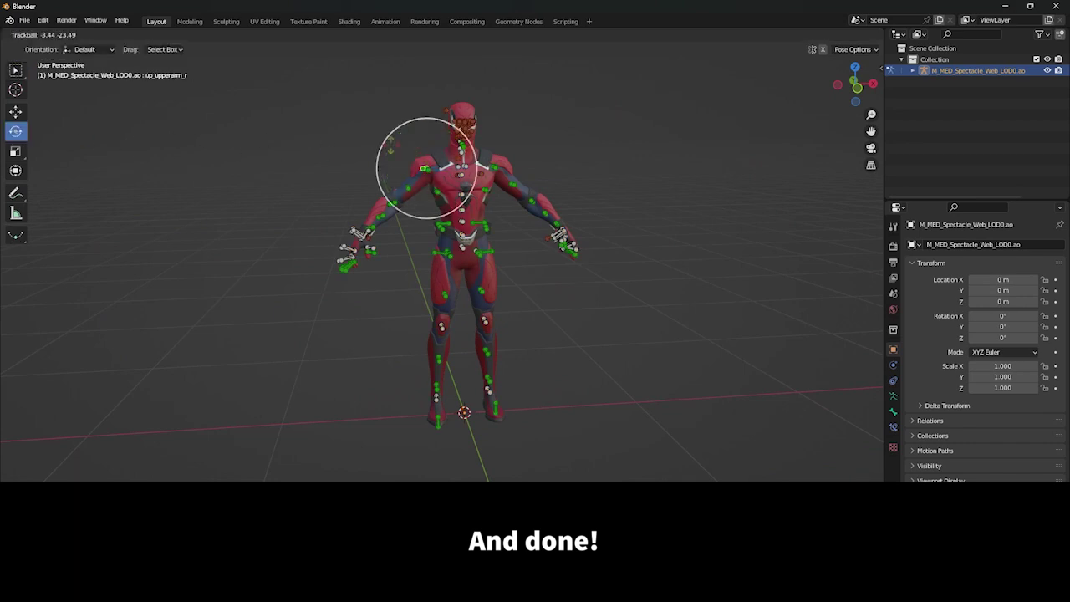
right_click(516, 134)
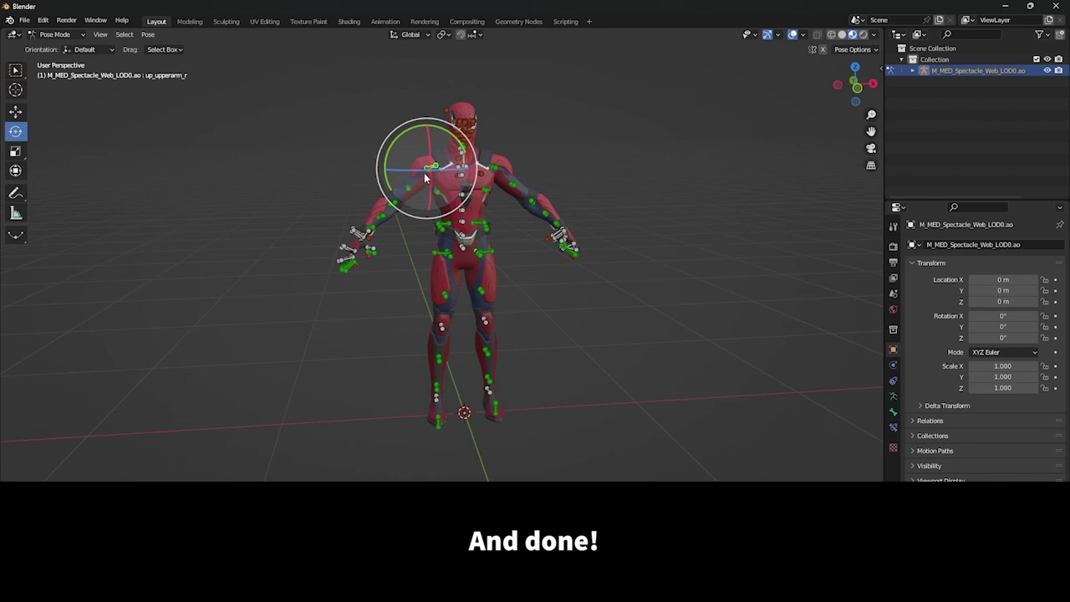
- From a side view, cycle through the overlapping shoulder bones to select the main right upper arm bone
click(428, 171)
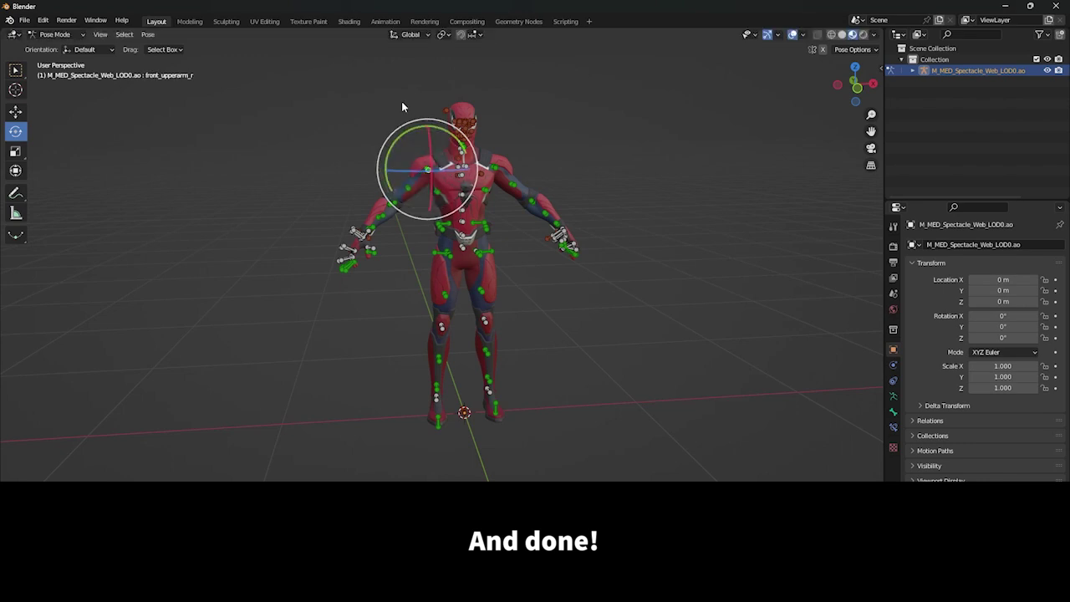
scroll(402, 101, up, 5)
middle_drag(480, 156, 547, 187)
scroll(547, 191, down, 3)
click(508, 123)
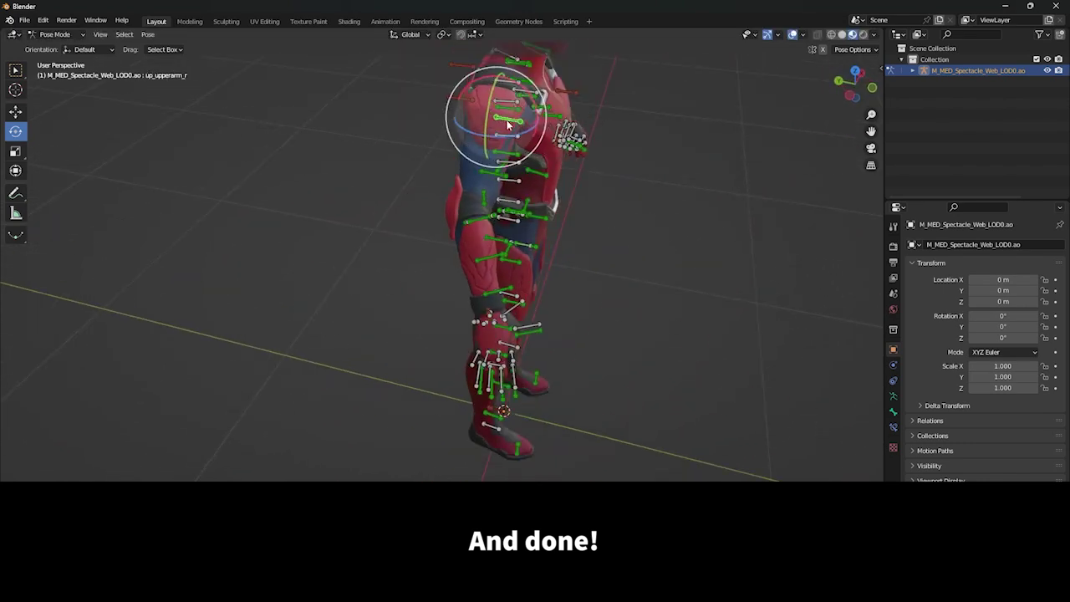
click(507, 124)
click(507, 124)
click(508, 124)
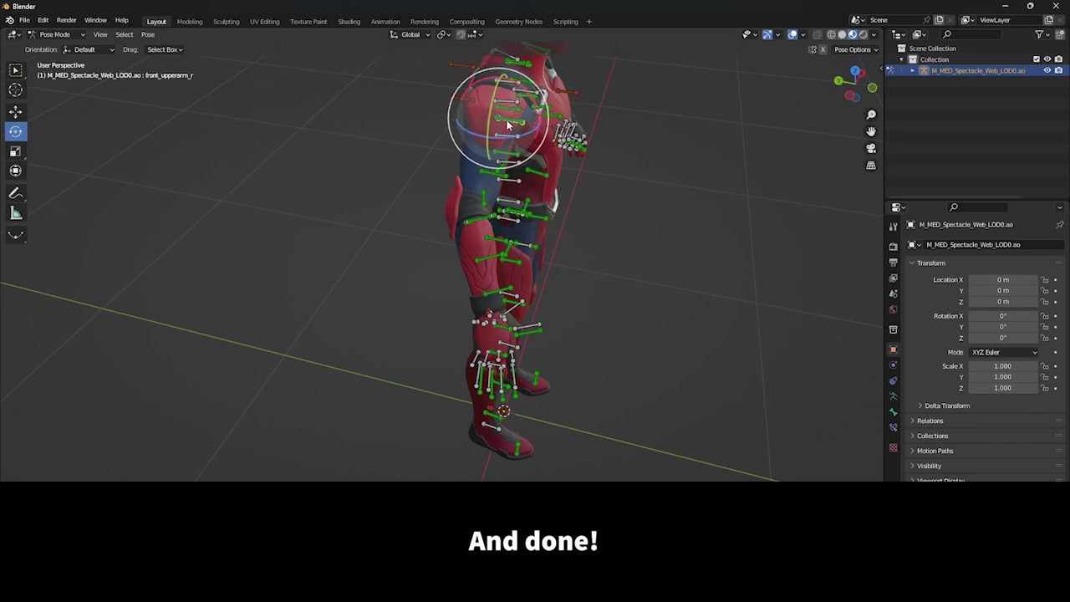
click(508, 124)
- Rotate the right upper arm into a new pose and then rotate the left shoulder bone
middle_drag(623, 149, 420, 90)
mouse_move(420, 90)
mouse_down()
mouse_move(451, 126)
mouse_move(418, 143)
mouse_move(487, 128)
mouse_move(612, 159)
mouse_up()
click(480, 134)
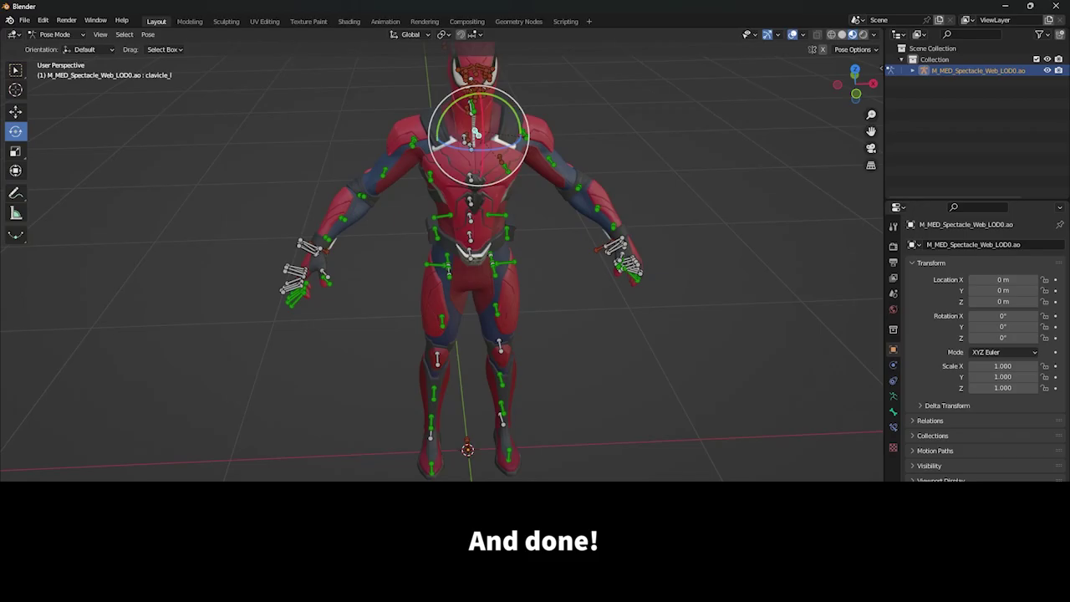